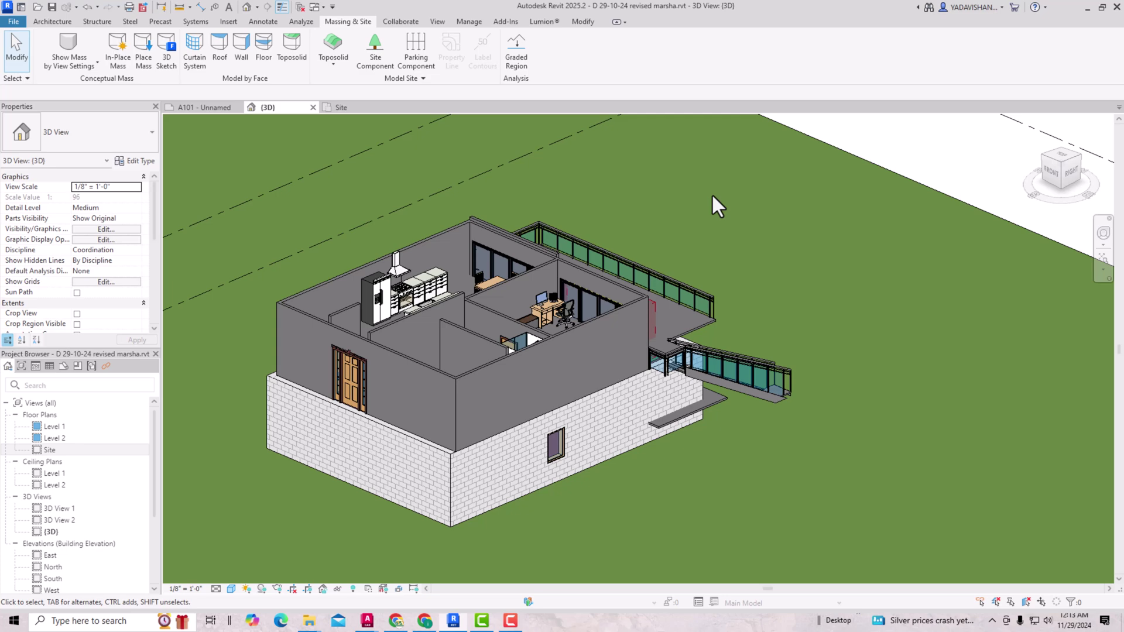
- Zoom and orbit to the terrace, then delete the stray tall wall beside it
scroll(711, 193, up, 1)
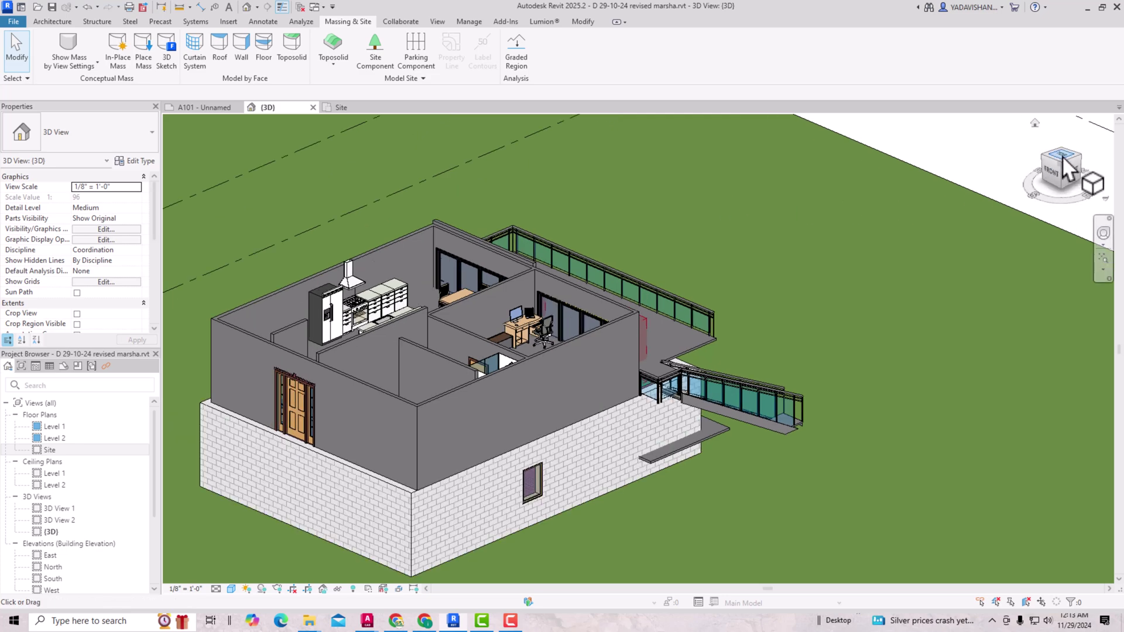
drag(1059, 169, 960, 182)
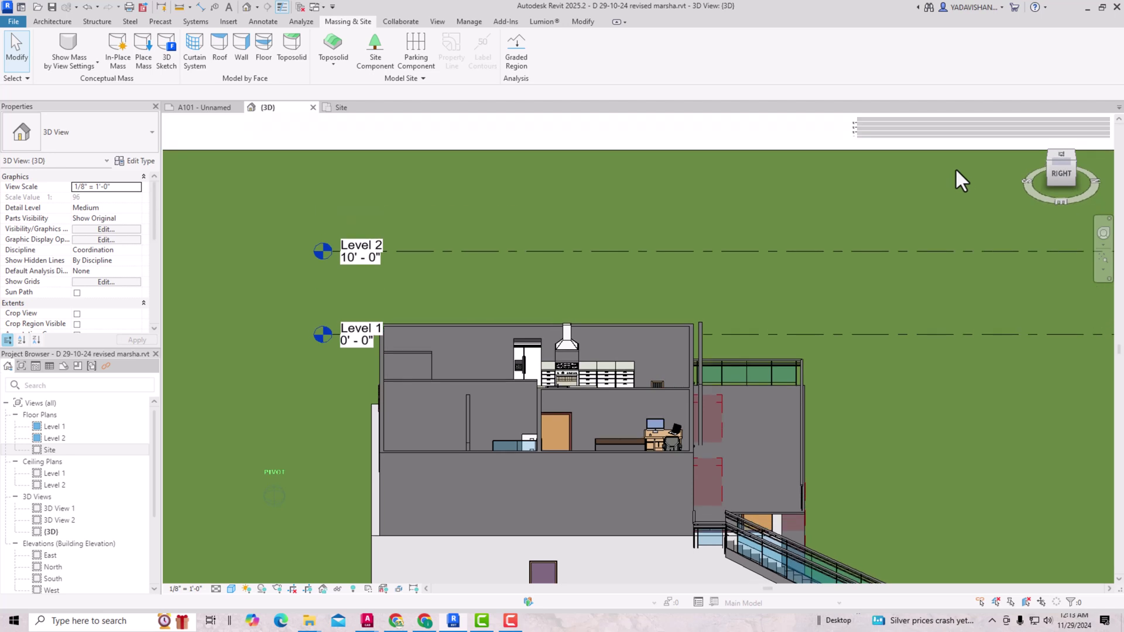
scroll(665, 444, up, 3)
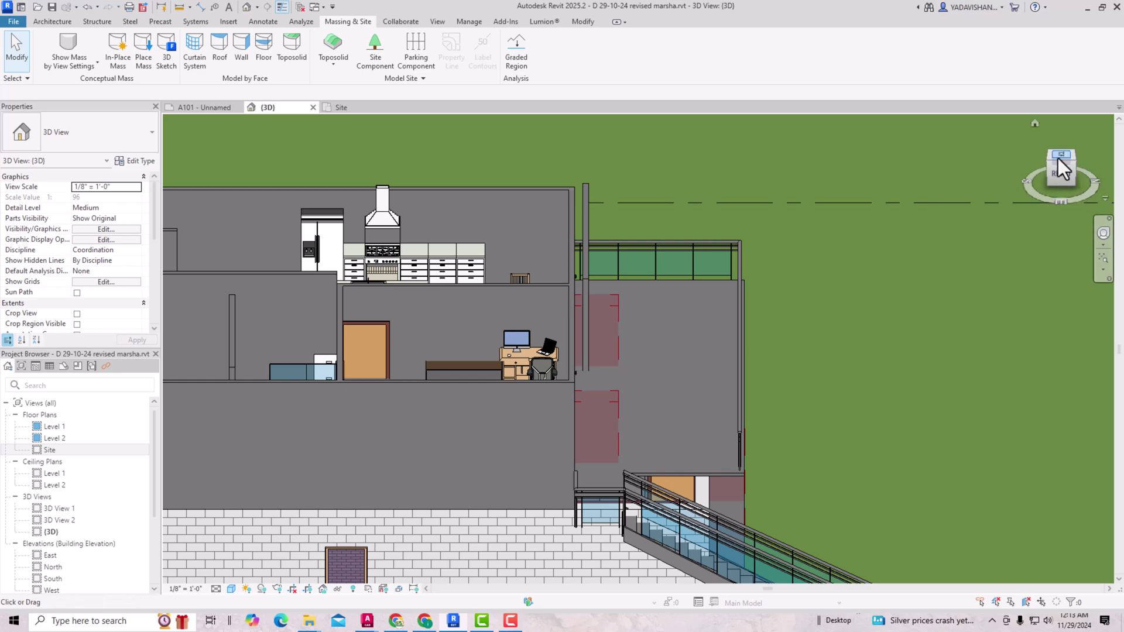
drag(1059, 158, 1095, 153)
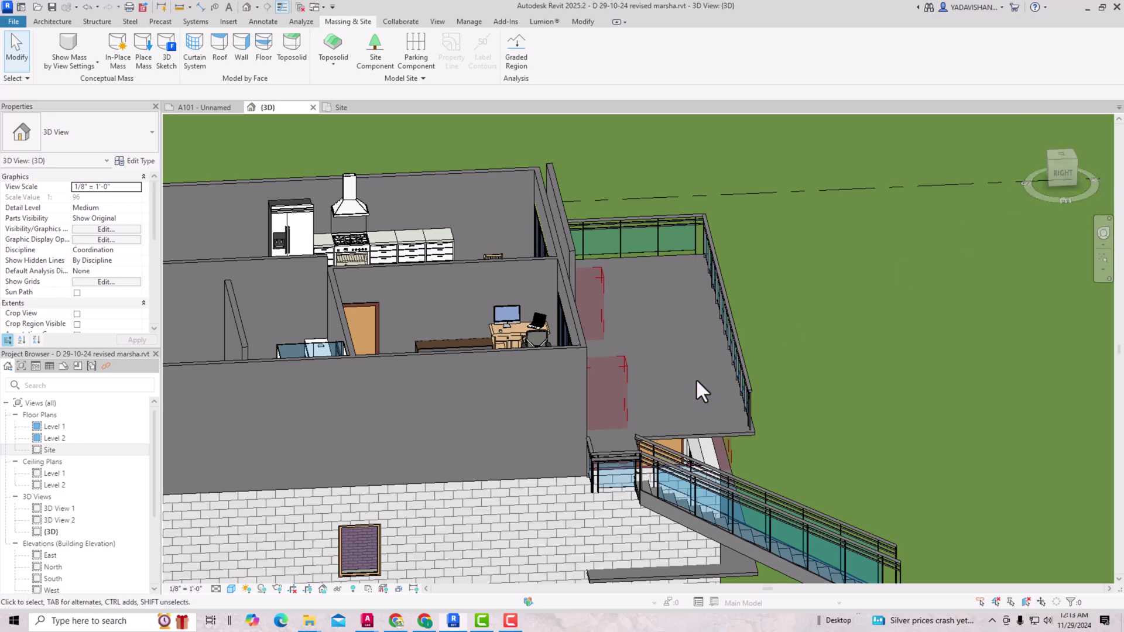
scroll(526, 324, up, 3)
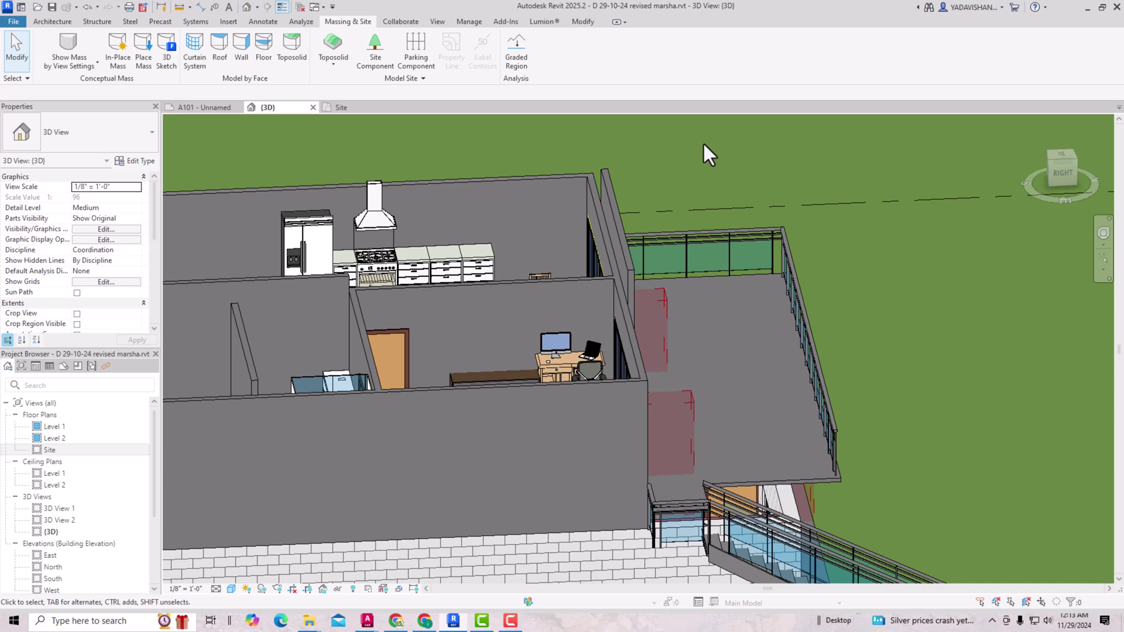
click(615, 197)
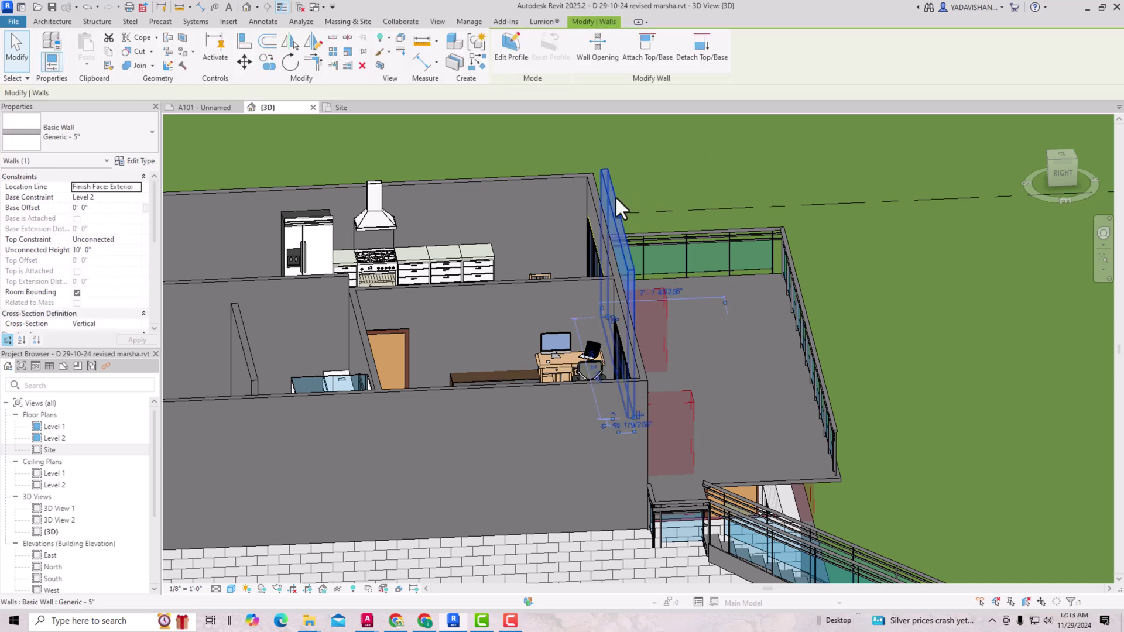
key(Delete)
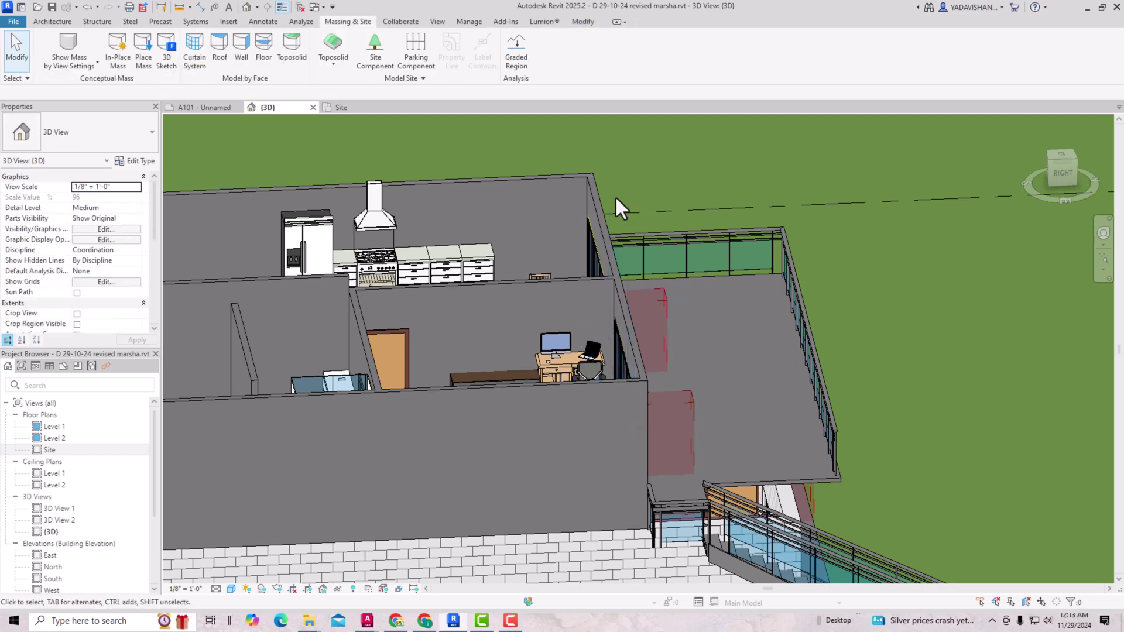
- Orbit around the house to a higher view looking into the rooms
scroll(695, 191, down, 2)
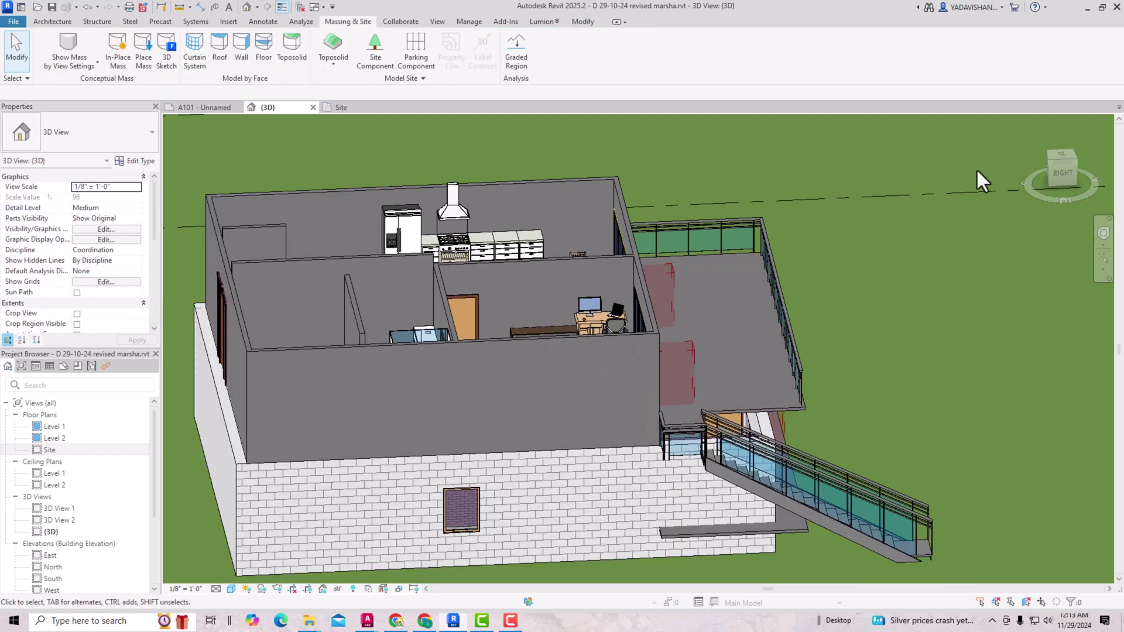
drag(1060, 167, 174, 169)
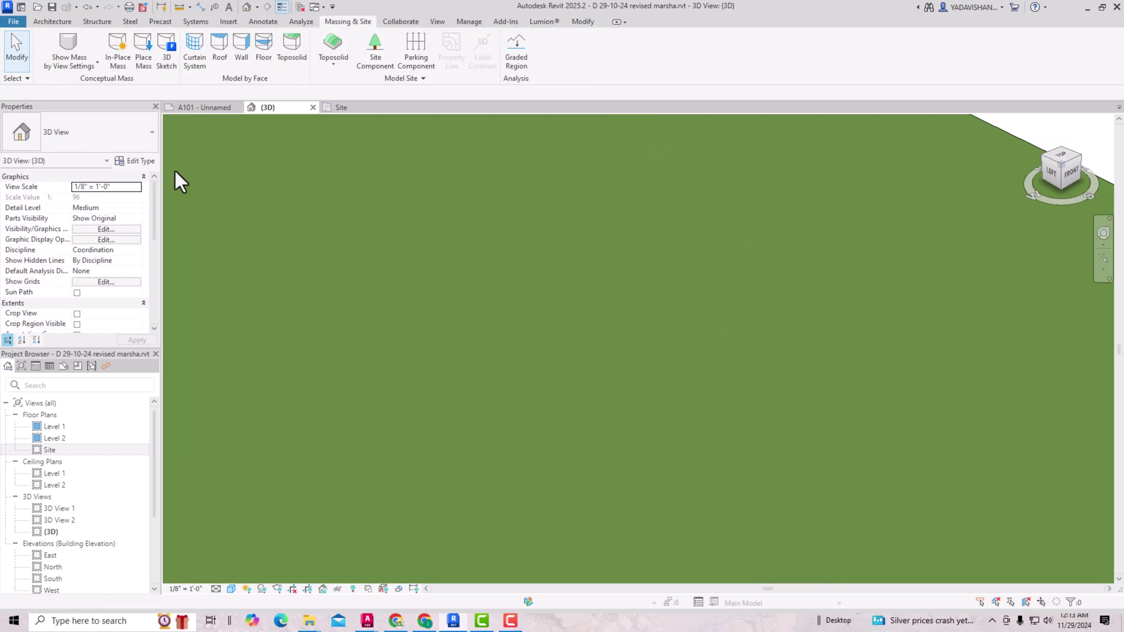
drag(1062, 176, 889, 162)
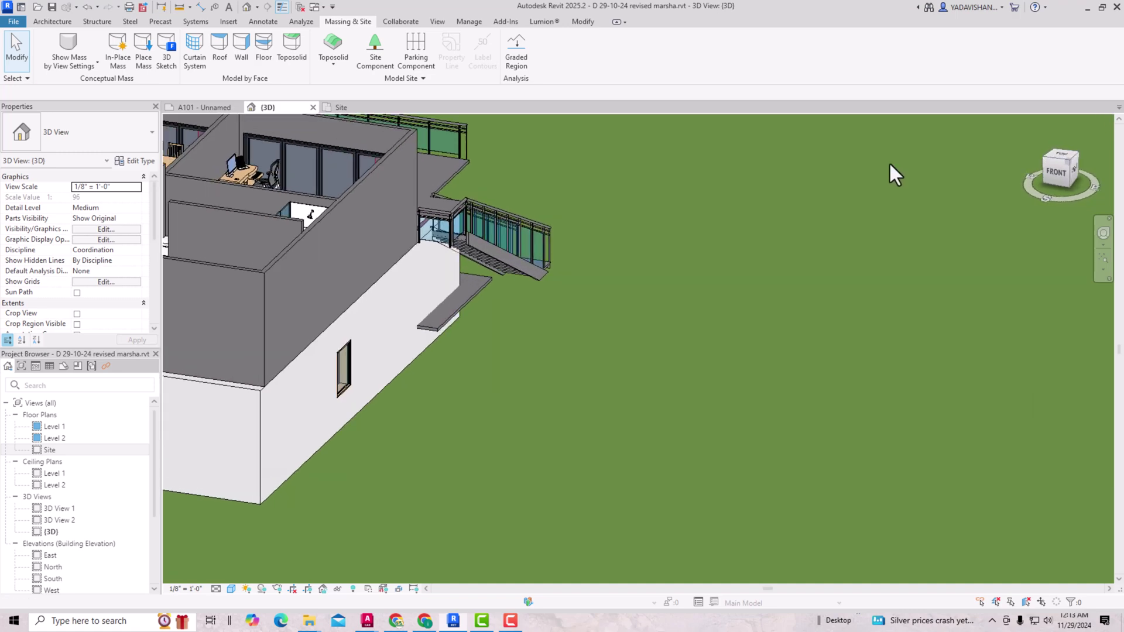
scroll(708, 436, down, 3)
scroll(410, 269, up, 5)
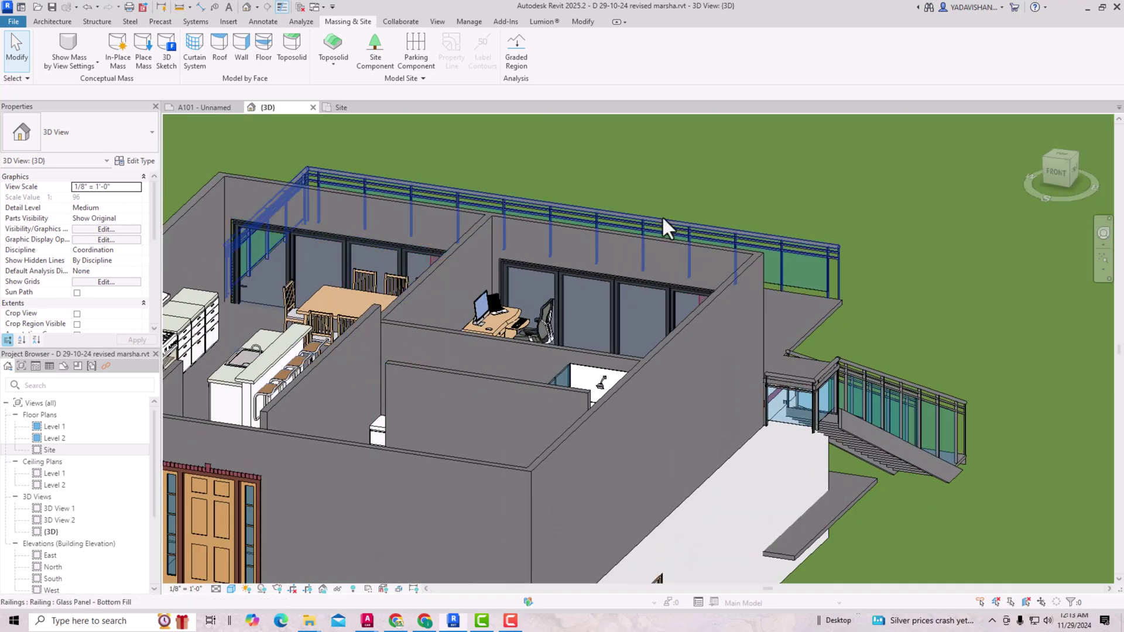
drag(1066, 171, 1021, 170)
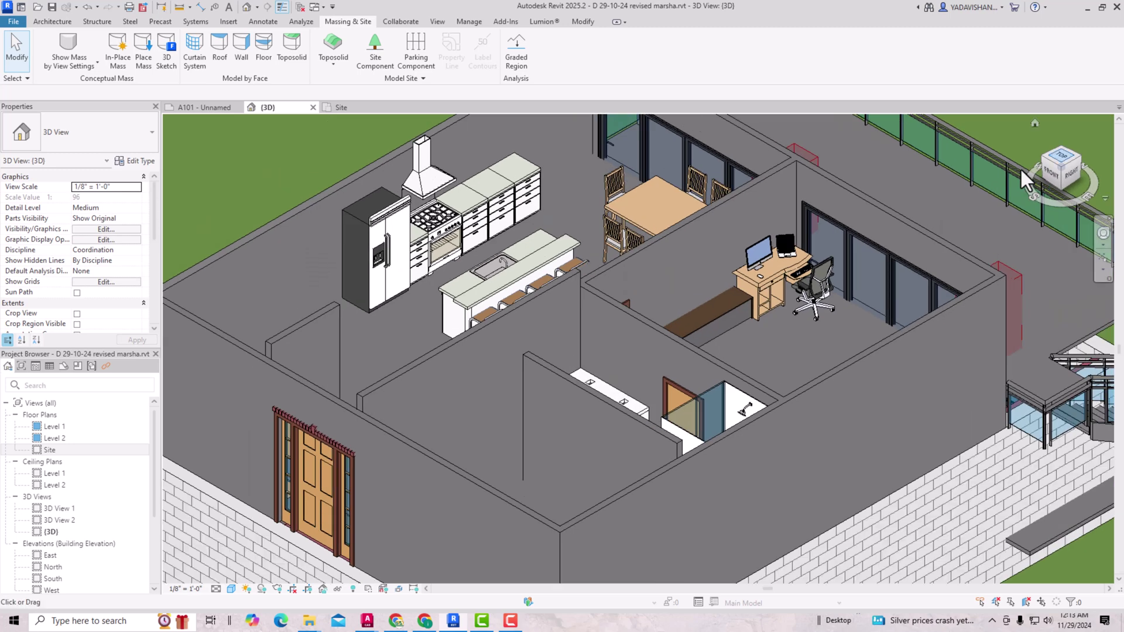
scroll(461, 317, down, 5)
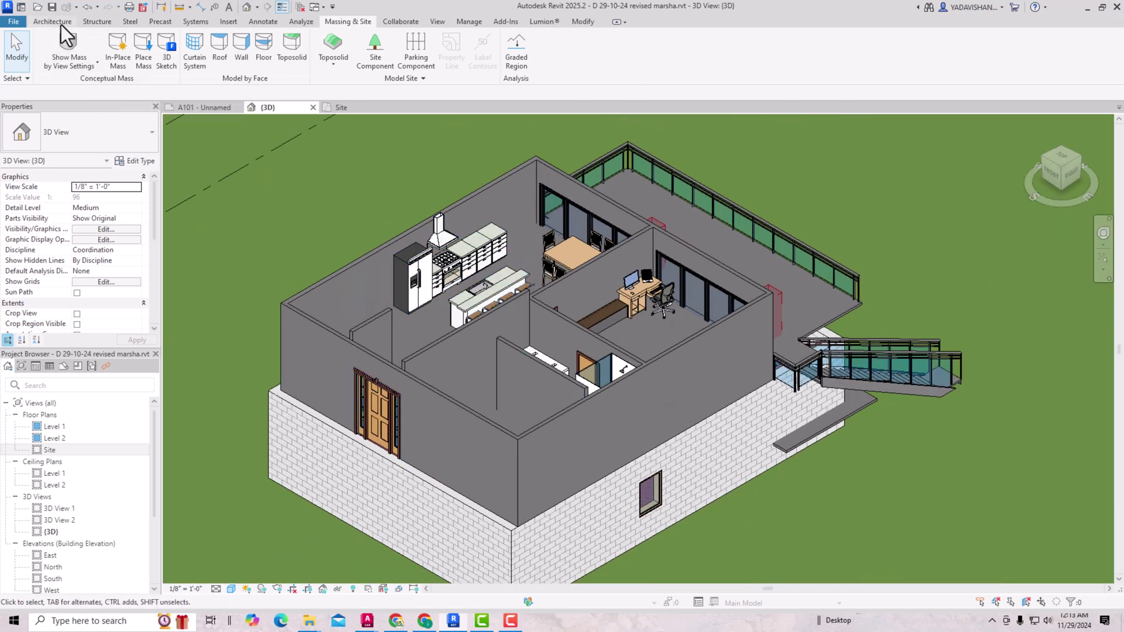
- Launch Blocks from the Add-Ins tab and browse its categories, collections, brands and trending fixtures
click(508, 24)
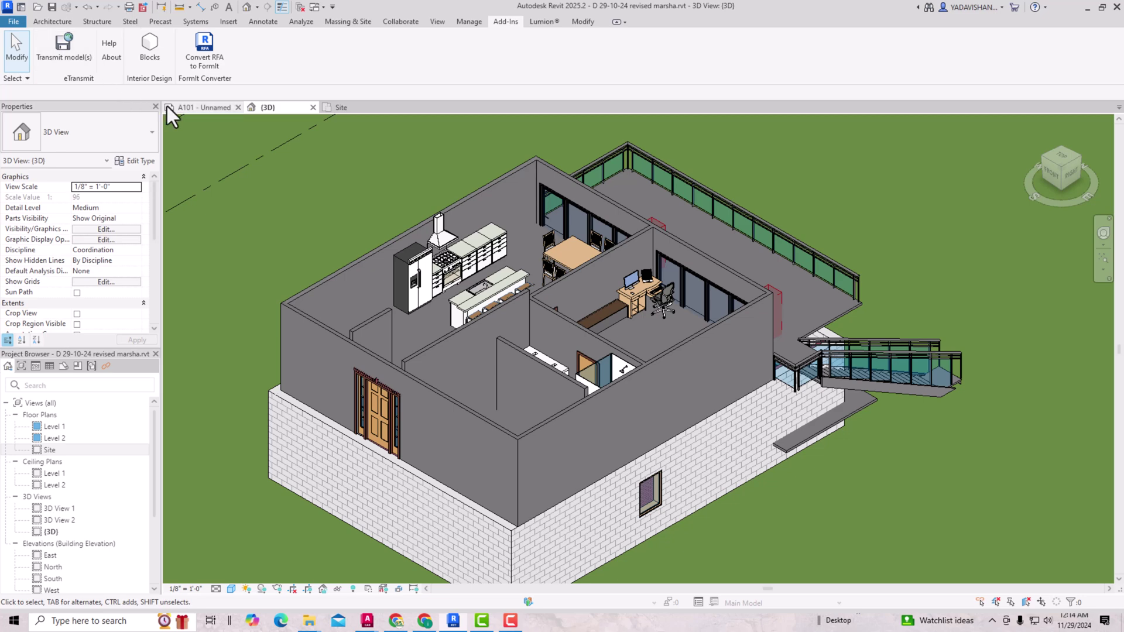
click(150, 53)
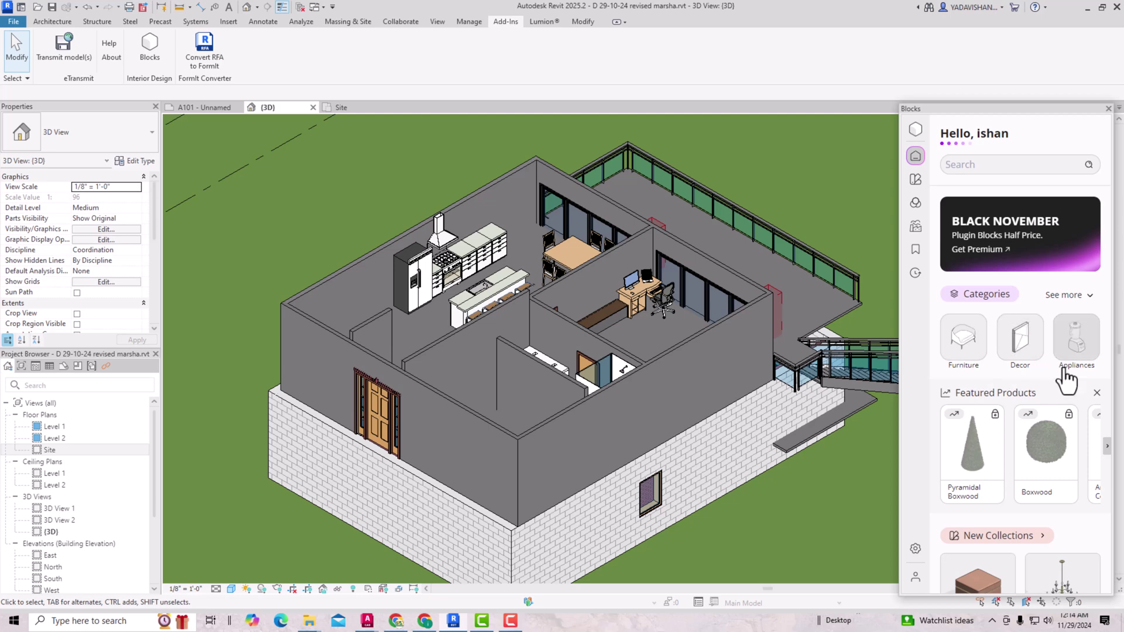
scroll(1069, 369, down, 2)
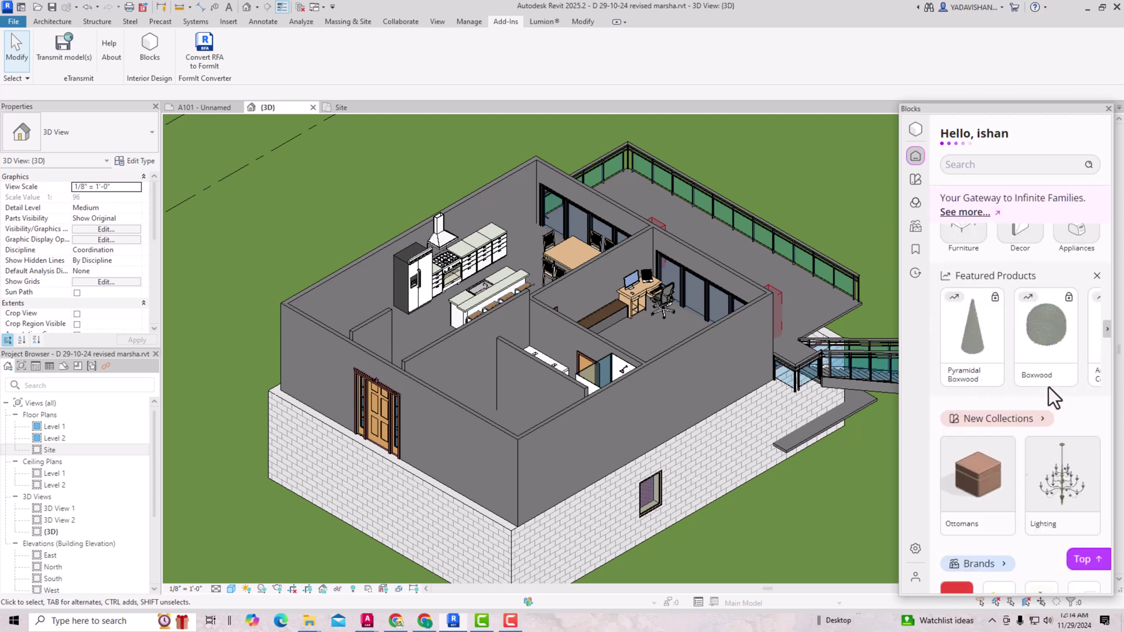
scroll(1063, 396, down, 2)
scroll(1042, 394, down, 1)
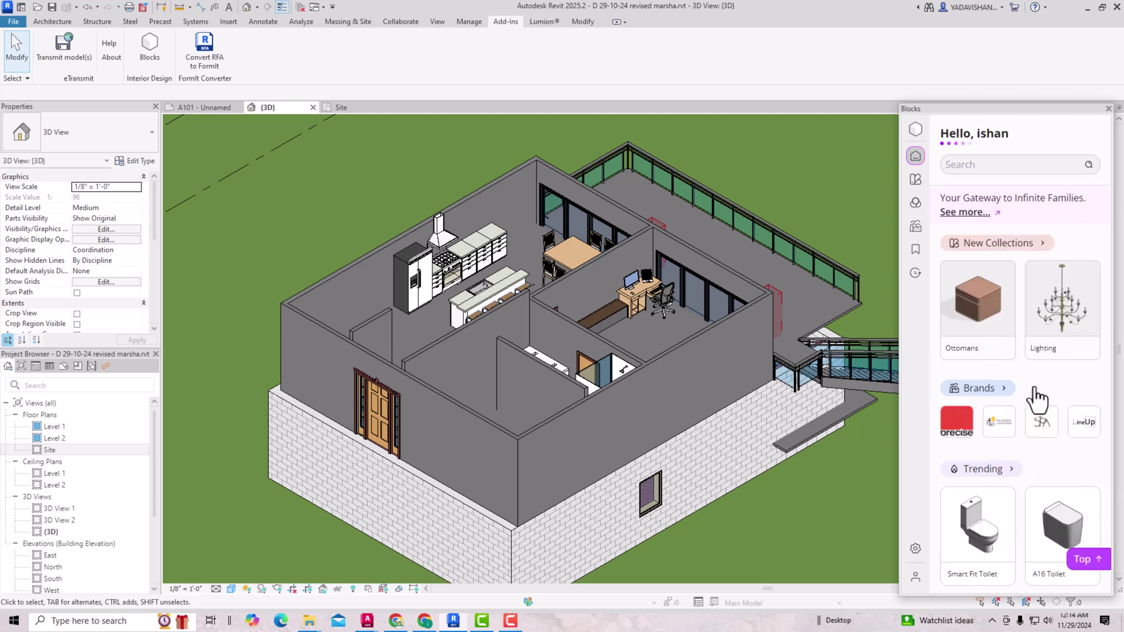
scroll(1005, 333, down, 3)
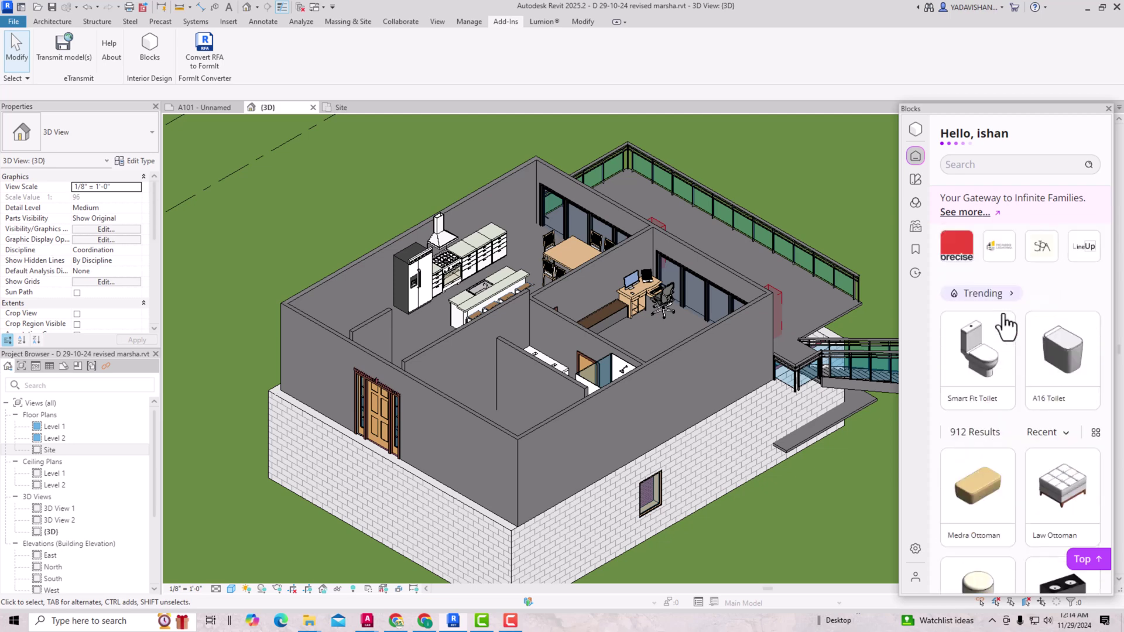
mouse_move(1088, 331)
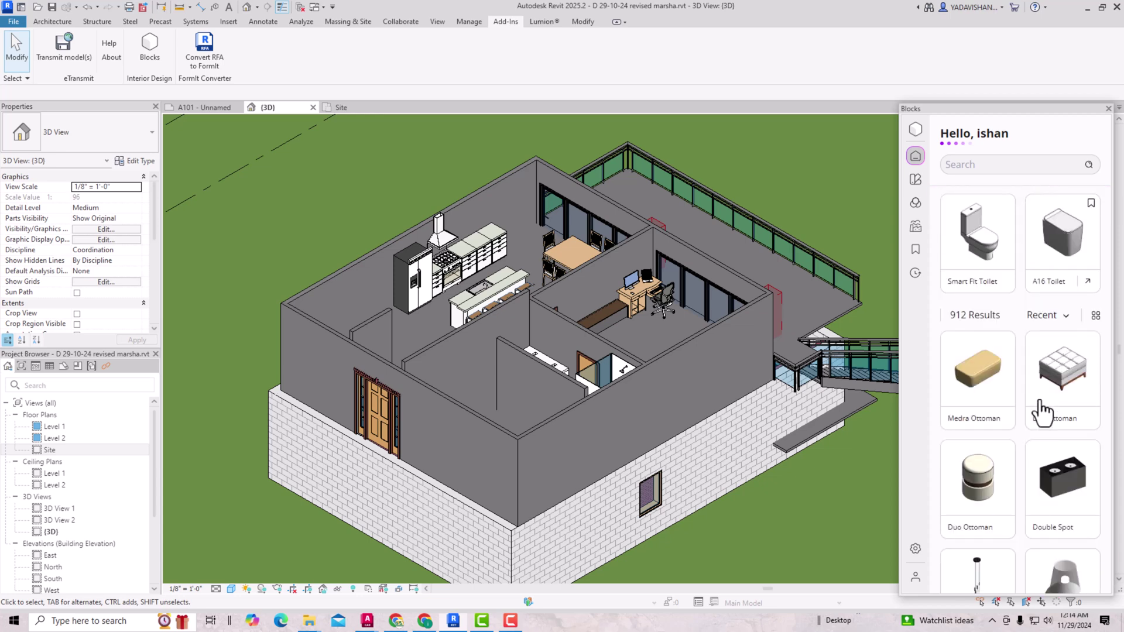
scroll(1034, 389, up, 5)
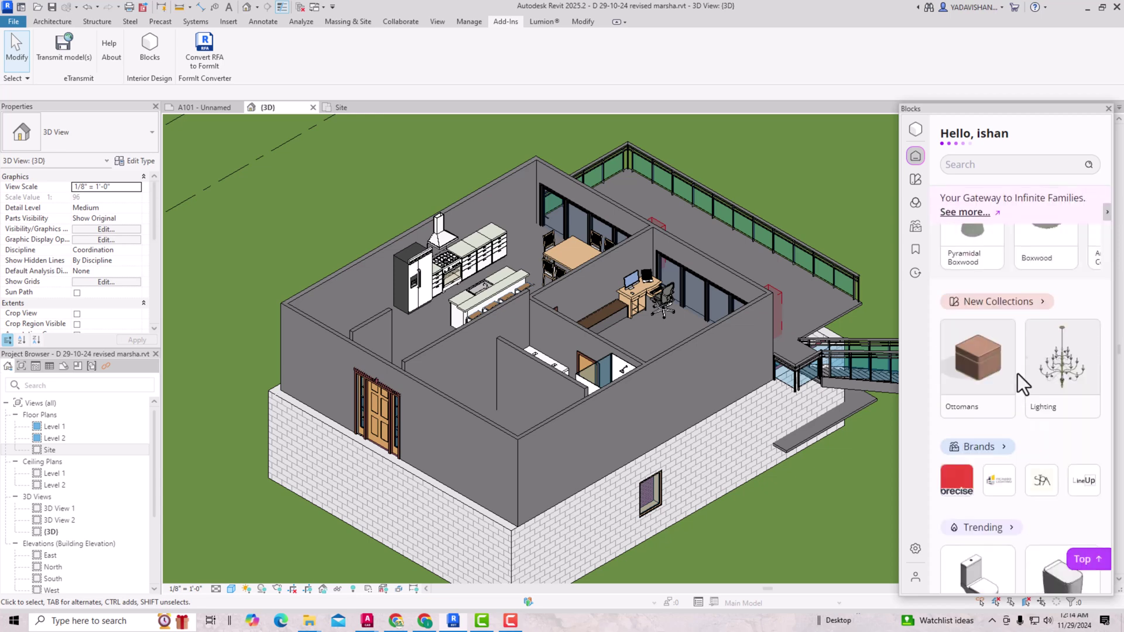
- Search the Blocks collections for 'cha' to find the Chairs collection
click(915, 180)
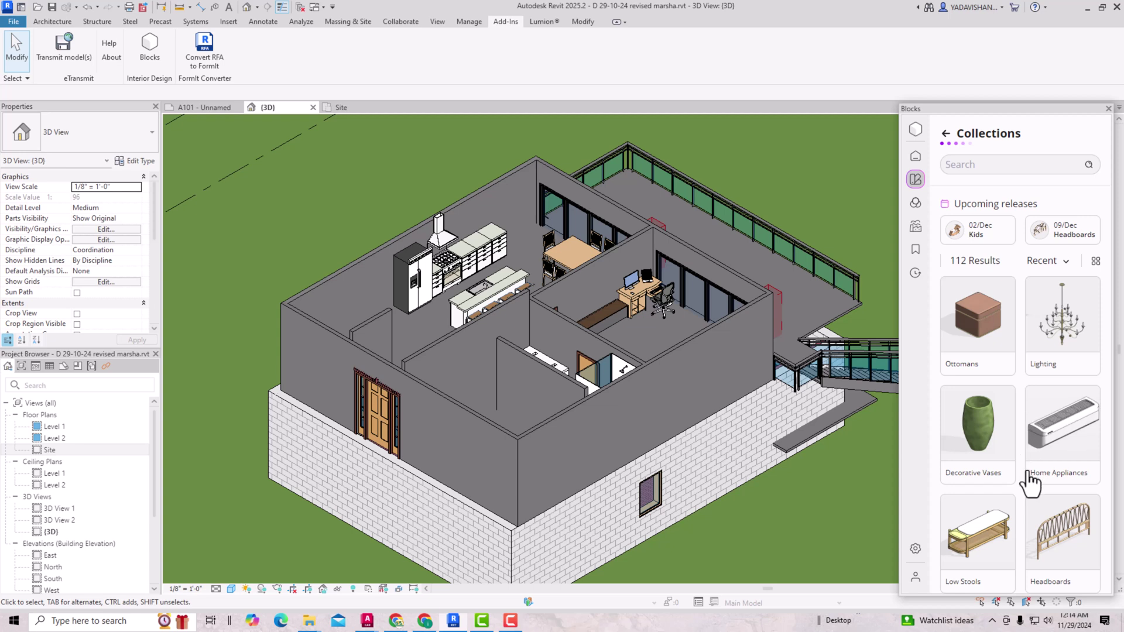
click(970, 165)
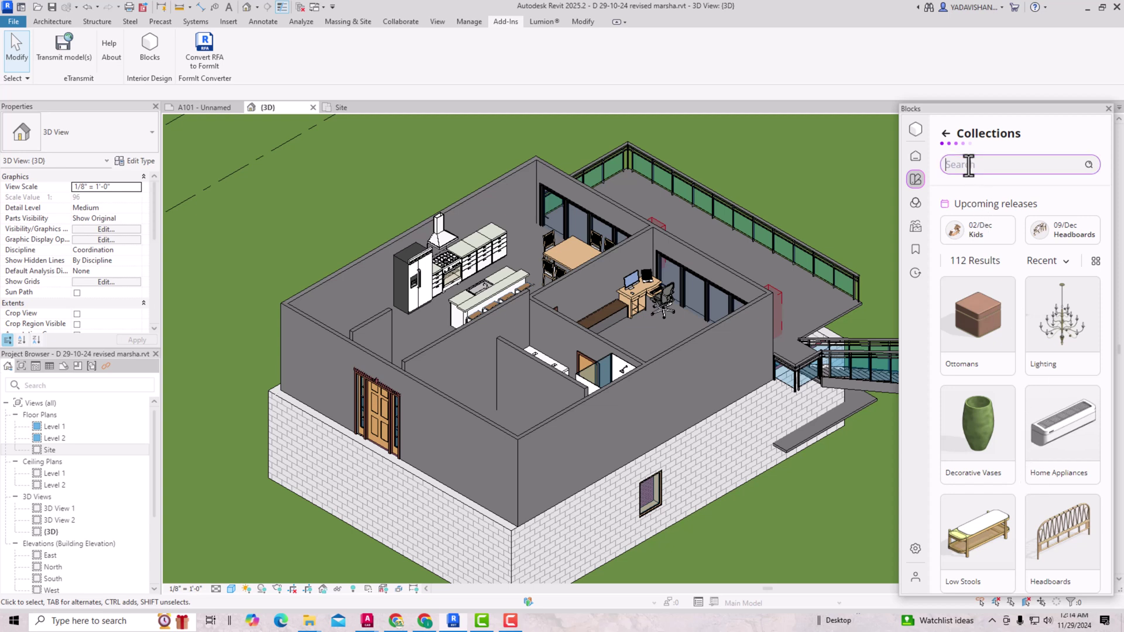
text(chair)
click(1089, 165)
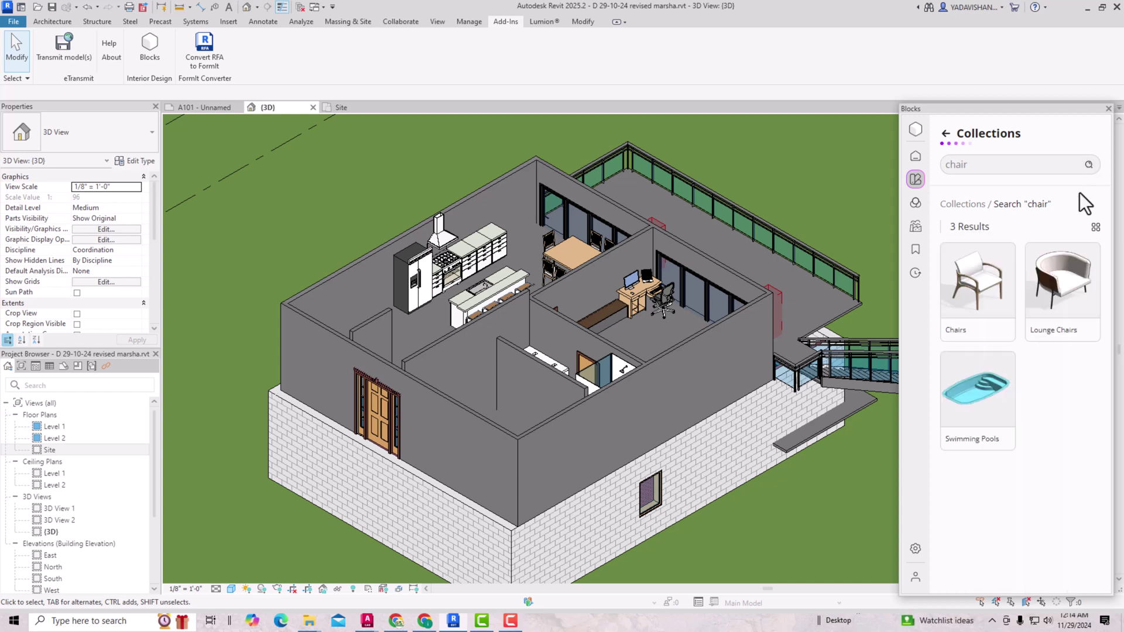
- Place two Anna Chairs side by side on the upper terrace
drag(989, 293, 773, 288)
scroll(767, 290, up, 3)
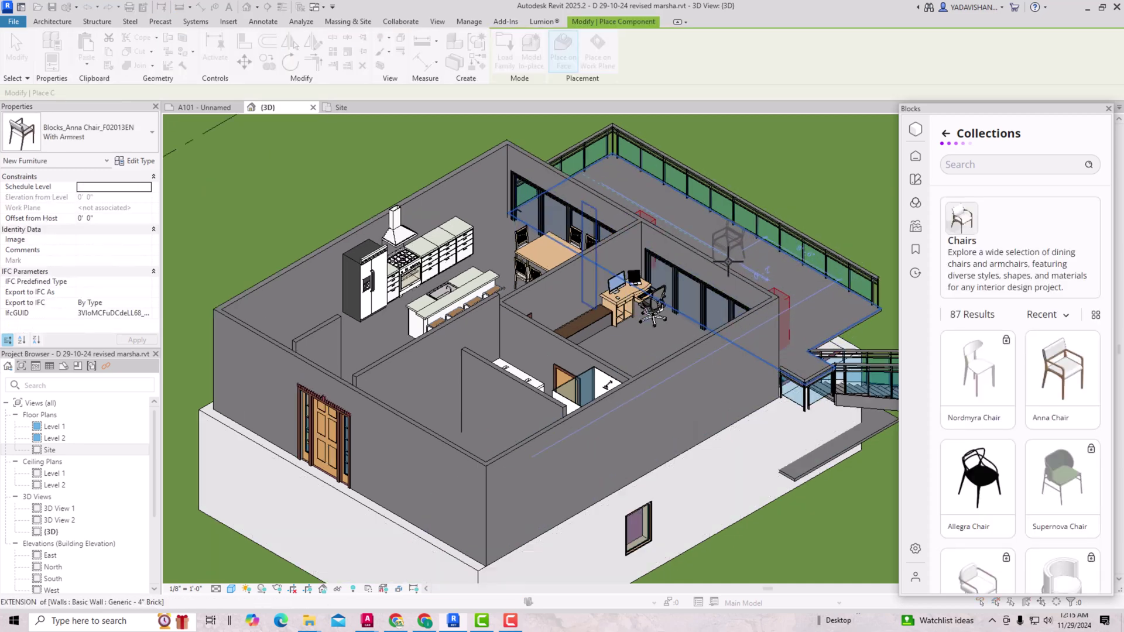
click(688, 236)
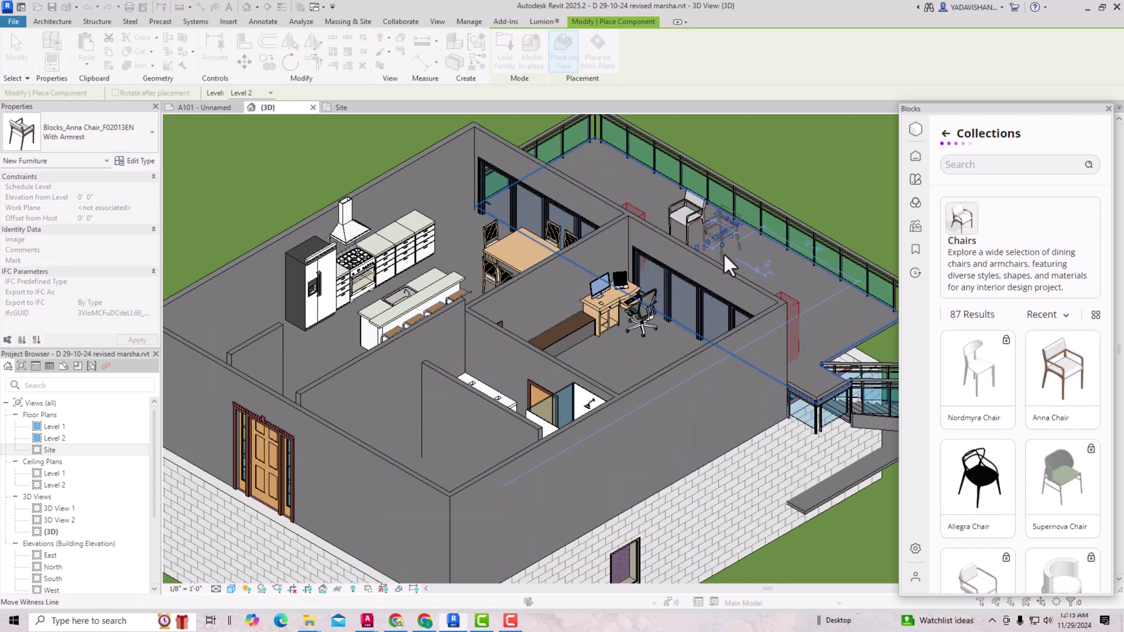
click(724, 263)
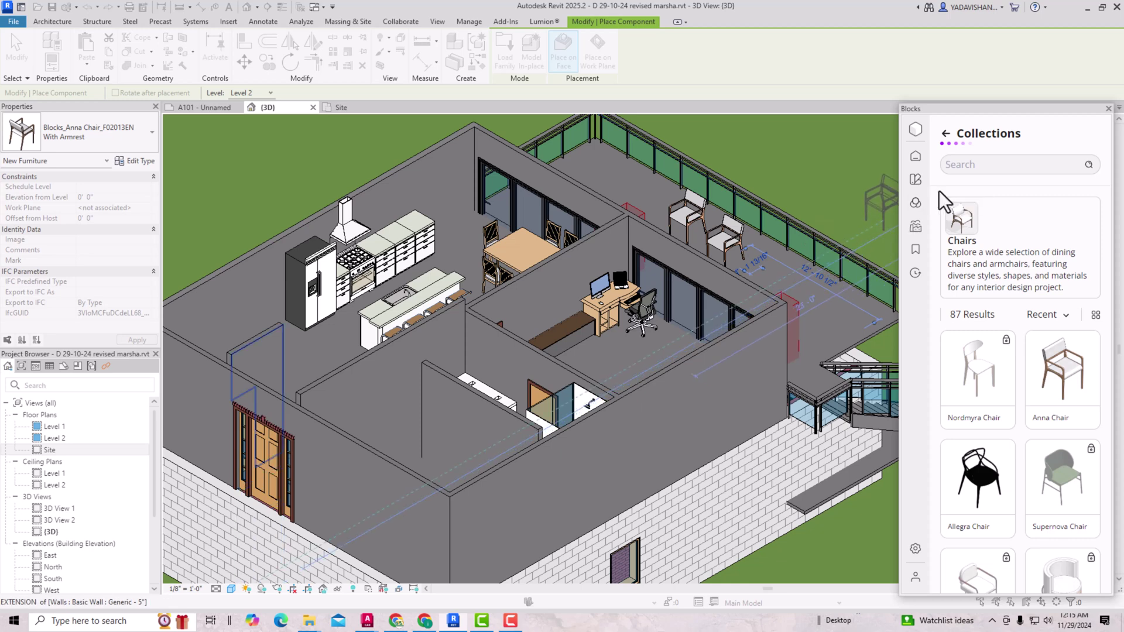
click(968, 164)
click(968, 164)
- Search 'ta', open Dining Tables and place a dining table on the terrace
text(t)
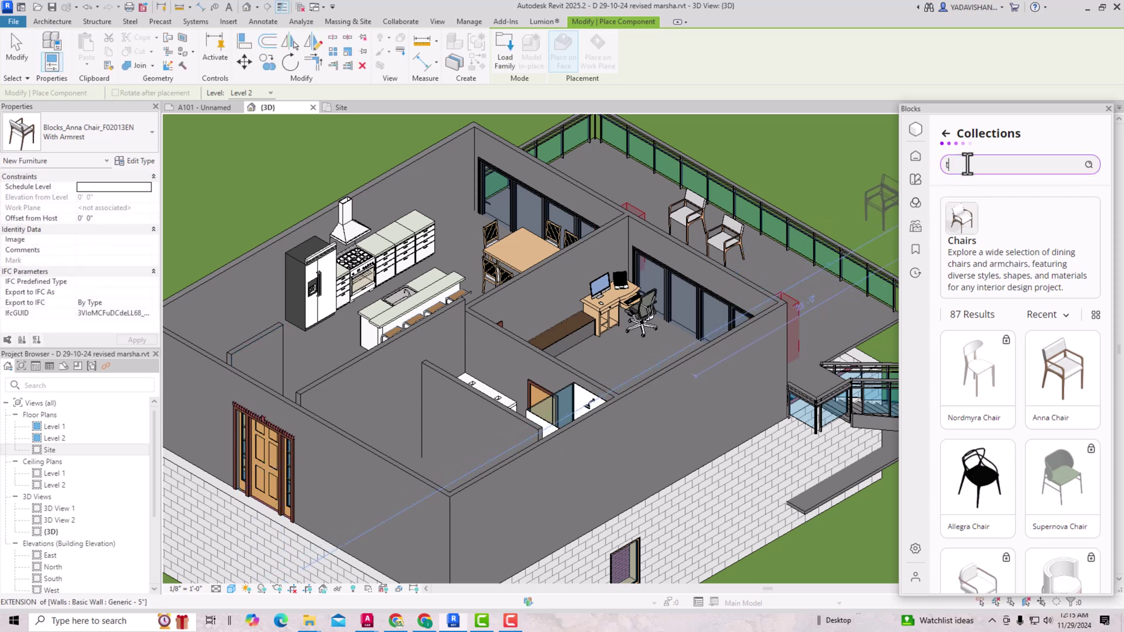
text(able)
click(1089, 165)
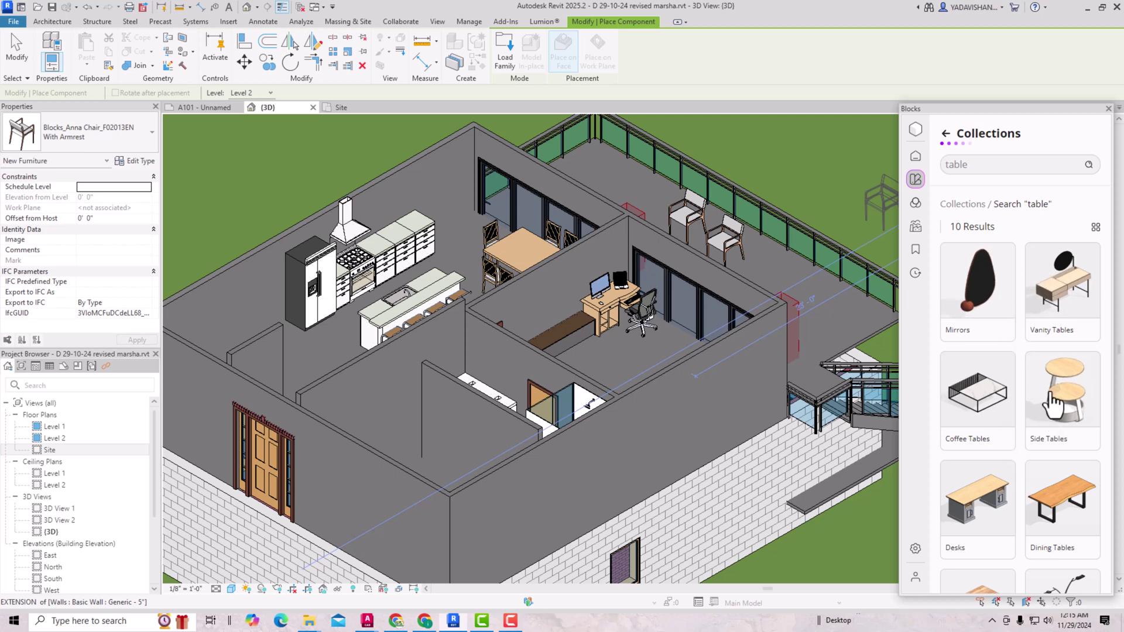
scroll(1052, 404, down, 1)
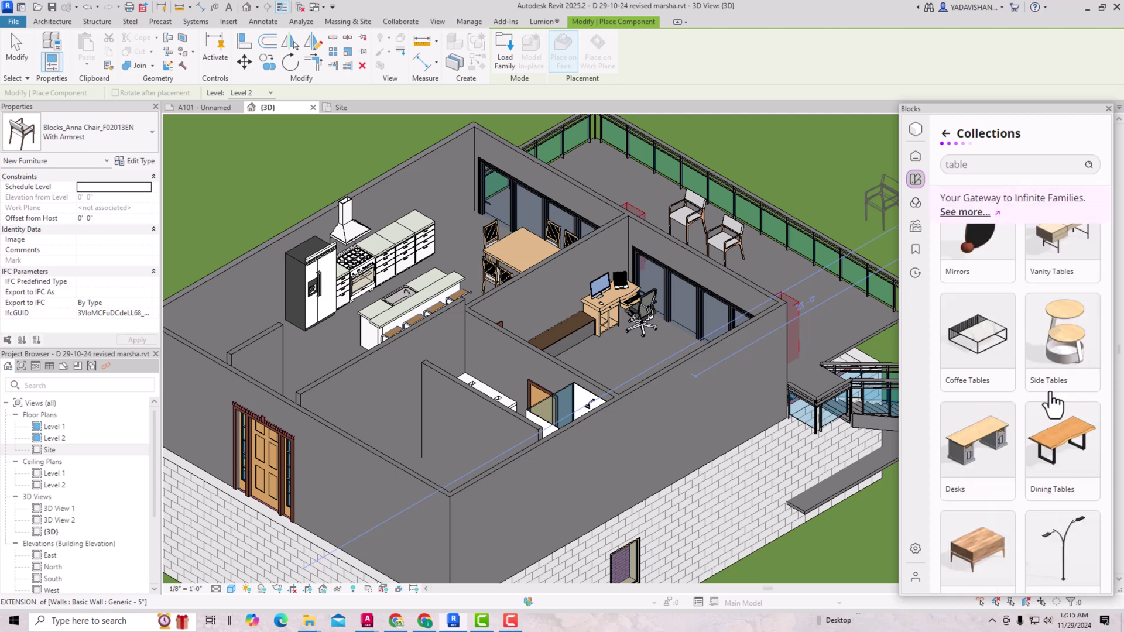
scroll(1053, 404, down, 1)
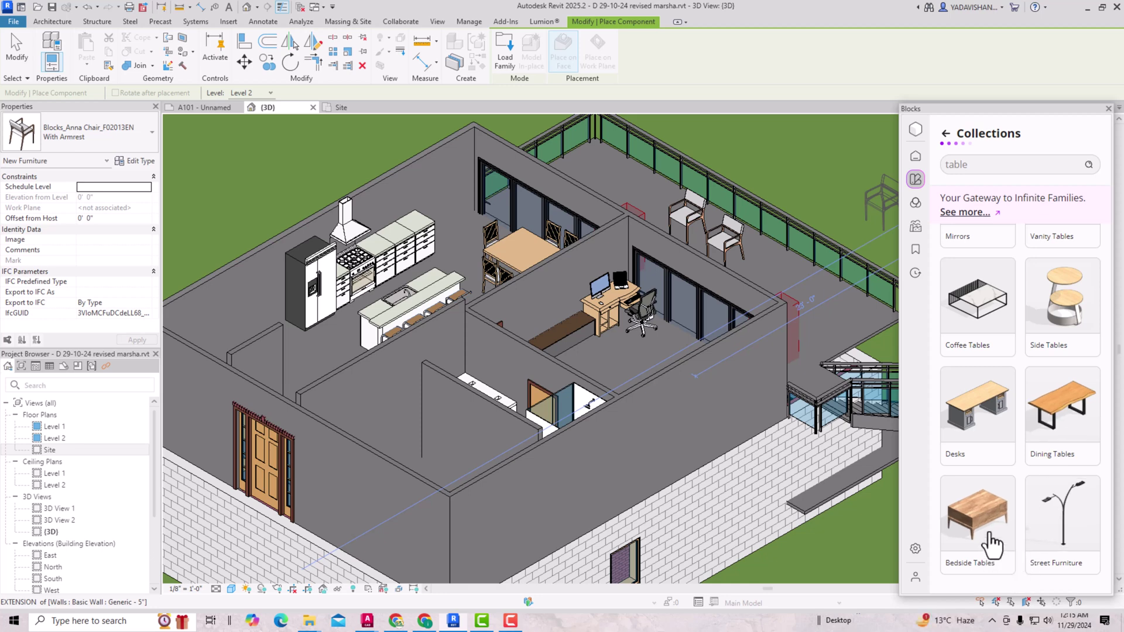
click(1064, 449)
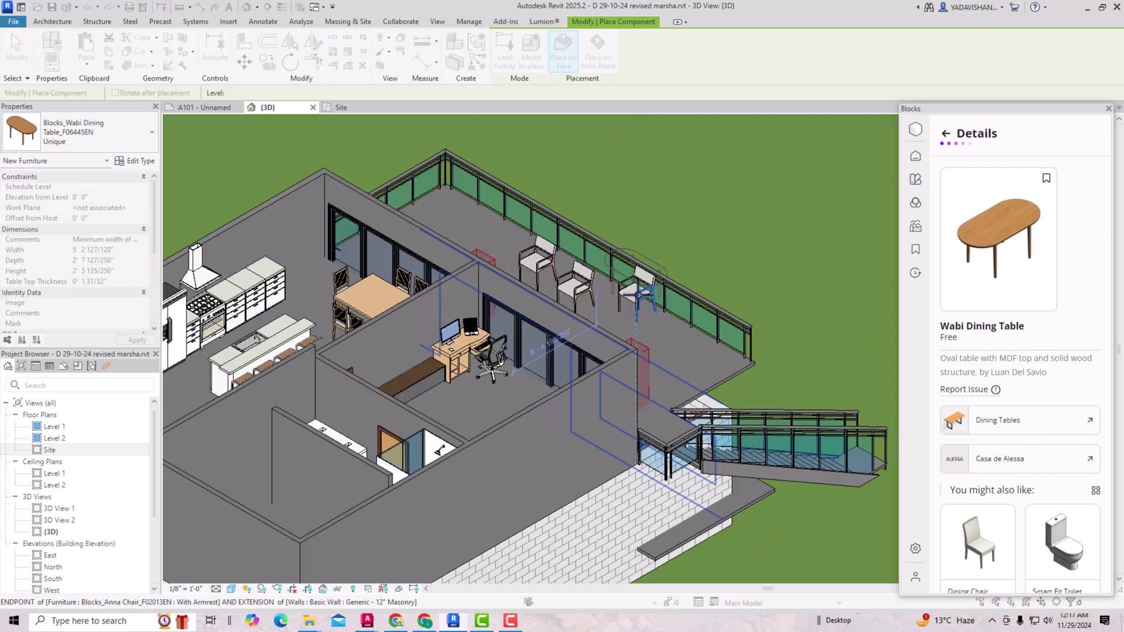
click(635, 272)
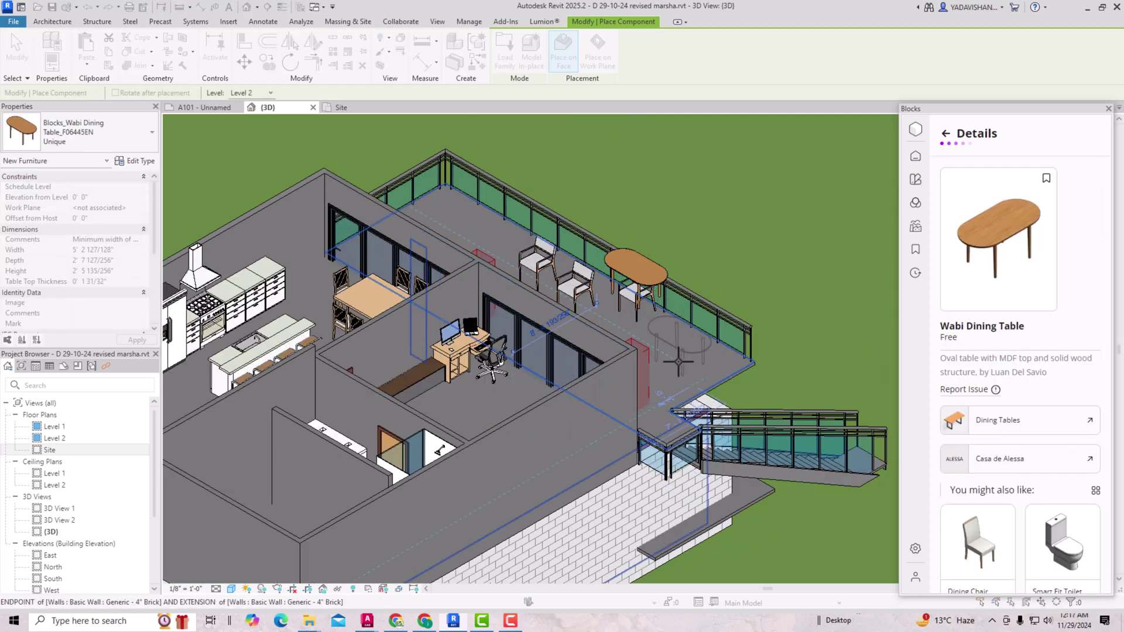
key(Escape)
- Delete the misplaced table and re-place the Wabi Dining Table near the terrace railing
click(650, 282)
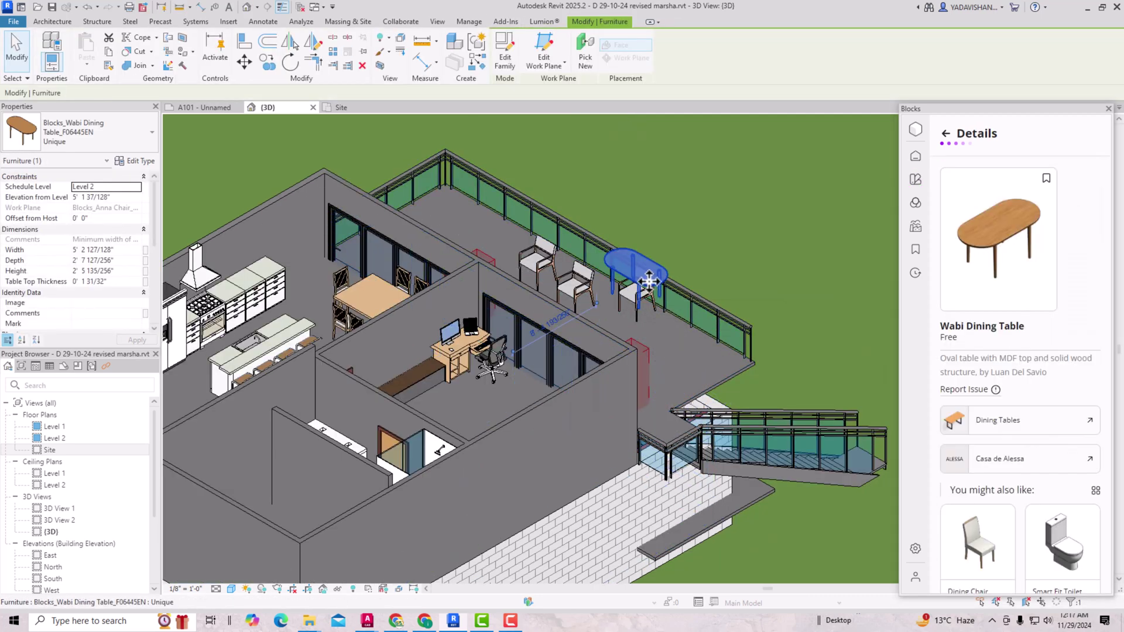
key(Escape)
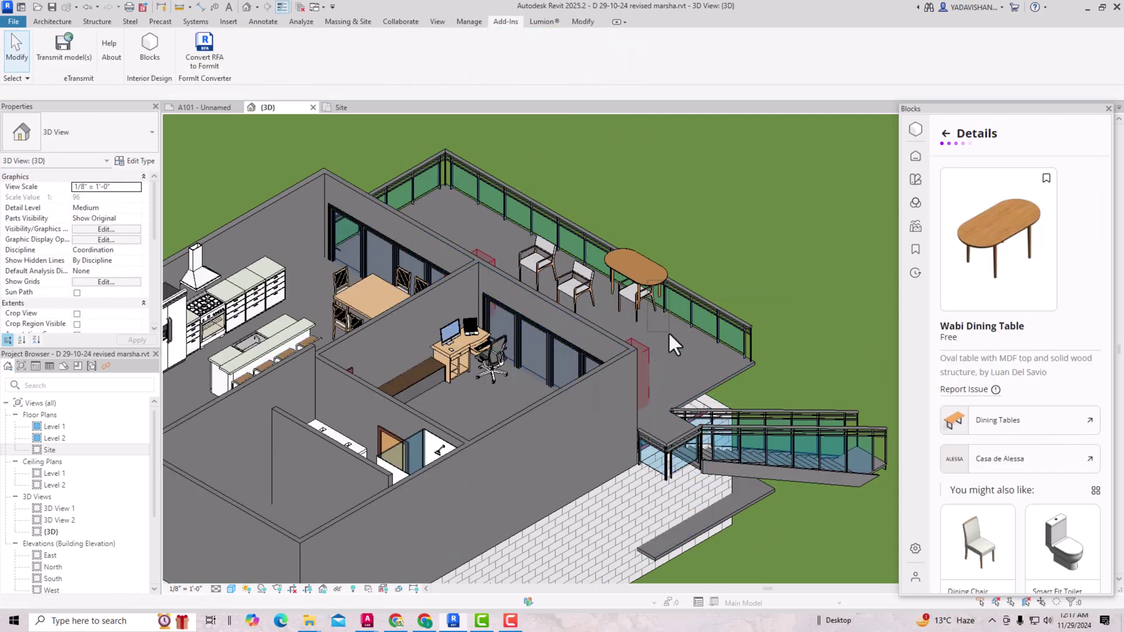
click(638, 279)
key(Delete)
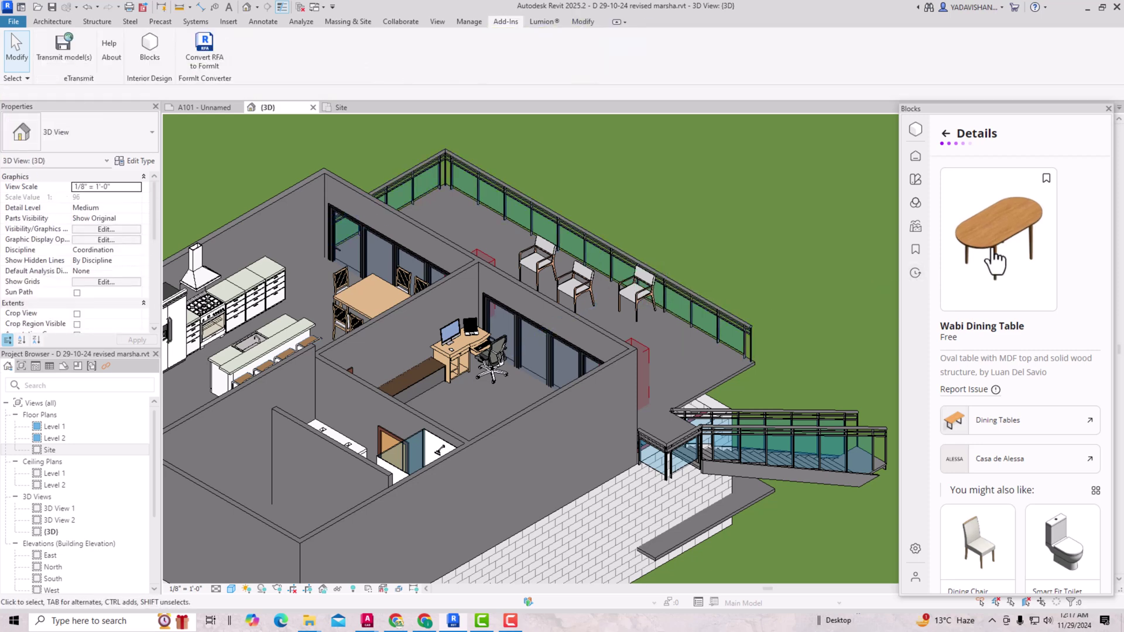
click(995, 264)
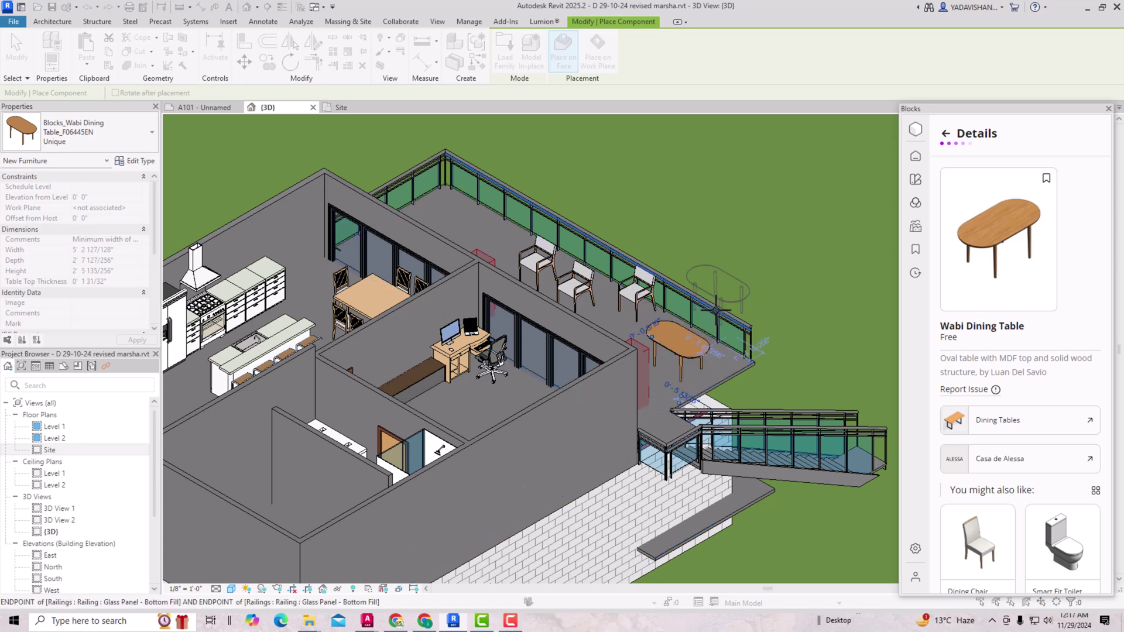
click(716, 313)
key(Escape)
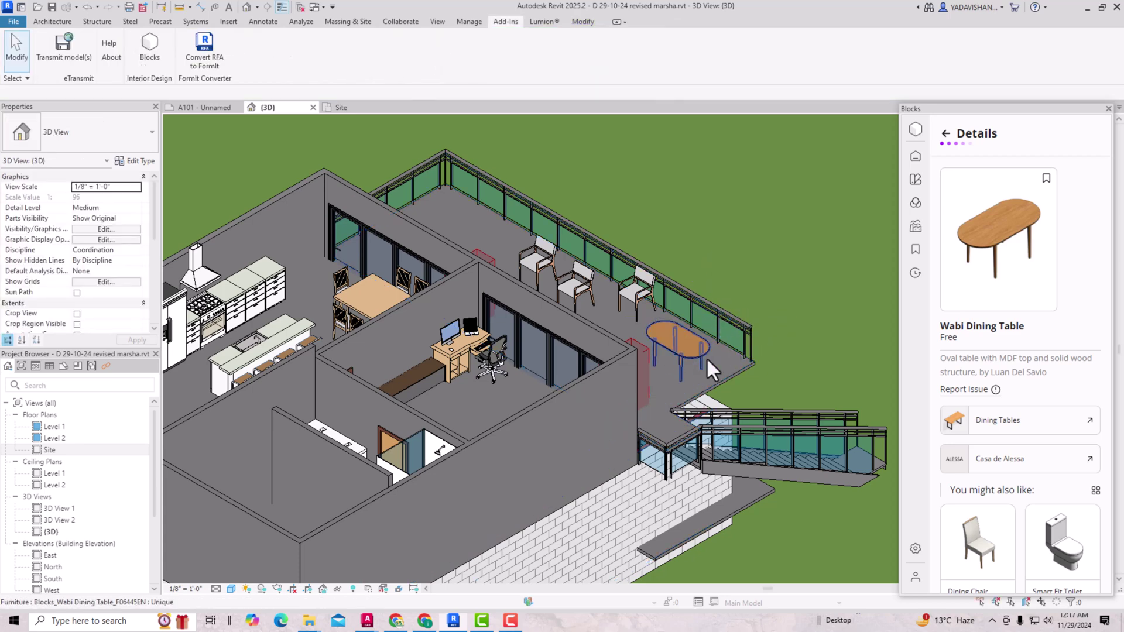
scroll(702, 361, up, 2)
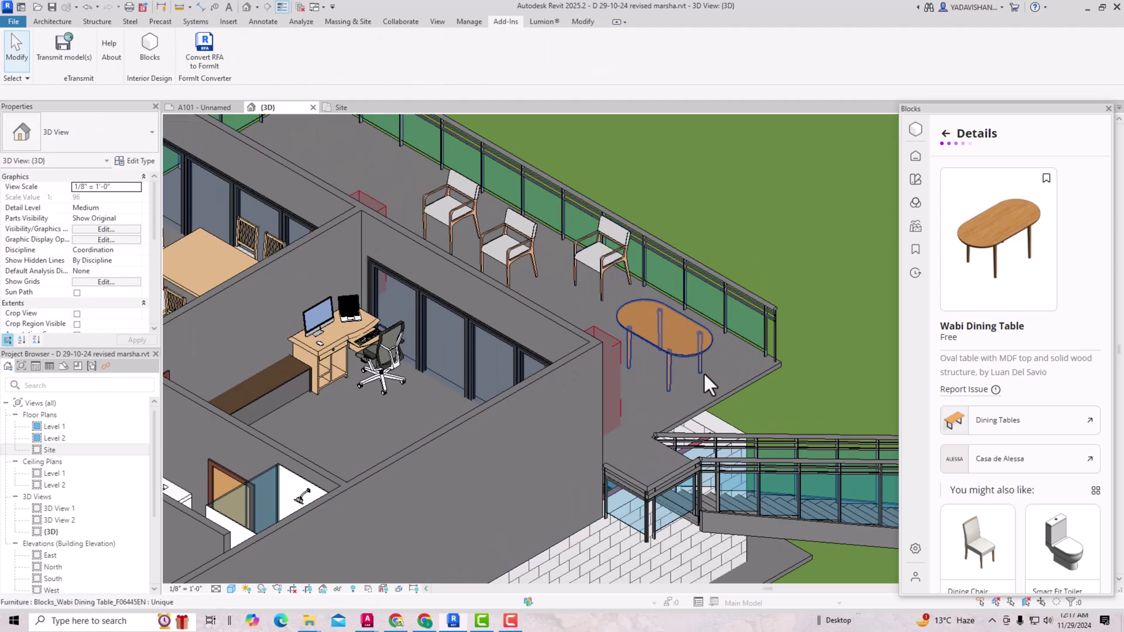
scroll(712, 366, up, 1)
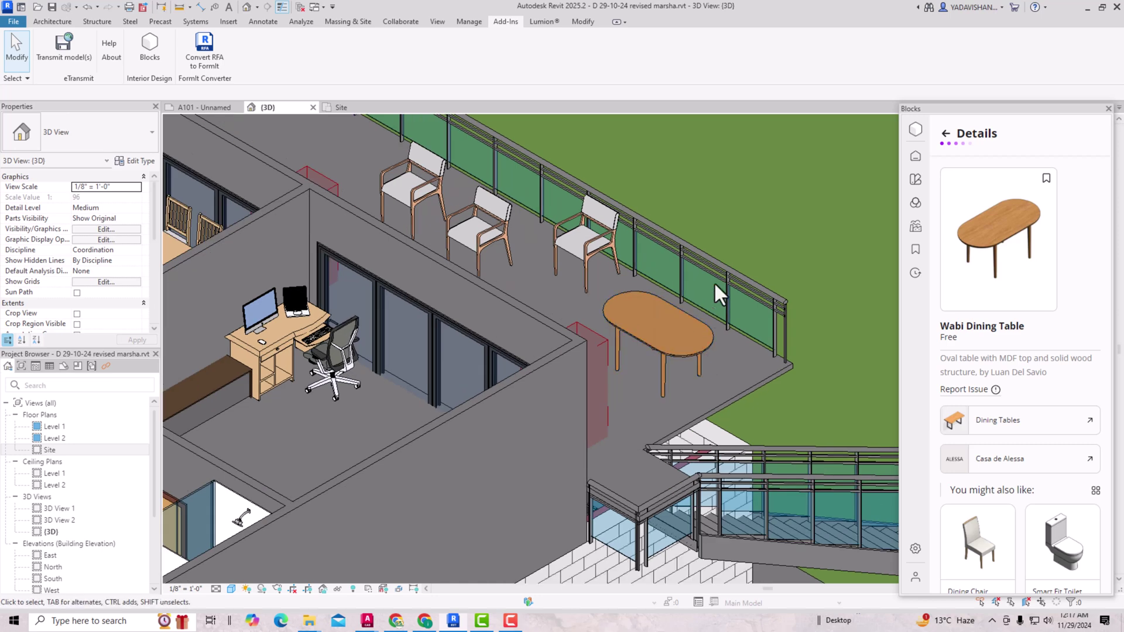
click(946, 138)
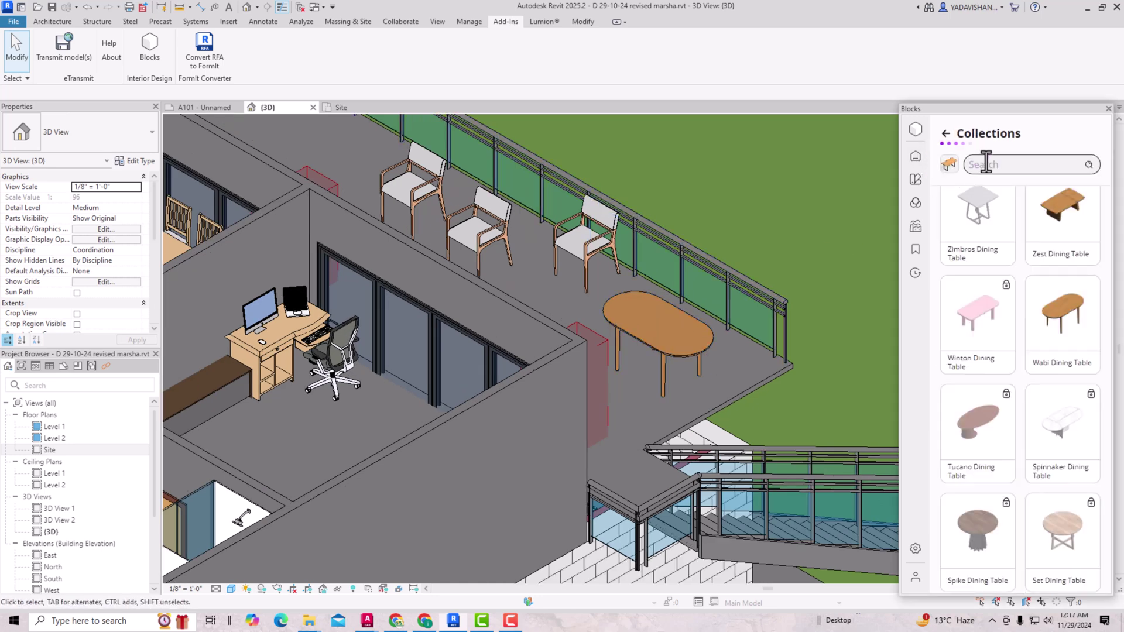
- Search the Blocks library for 'tree' from collections and the home page, browsing results
click(916, 180)
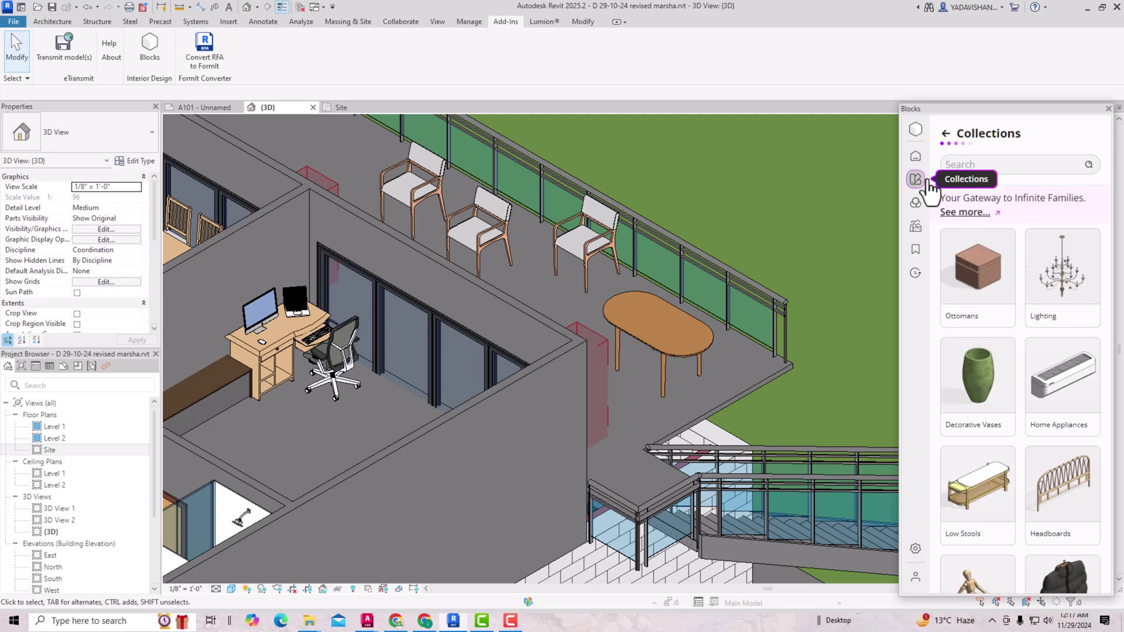
click(972, 165)
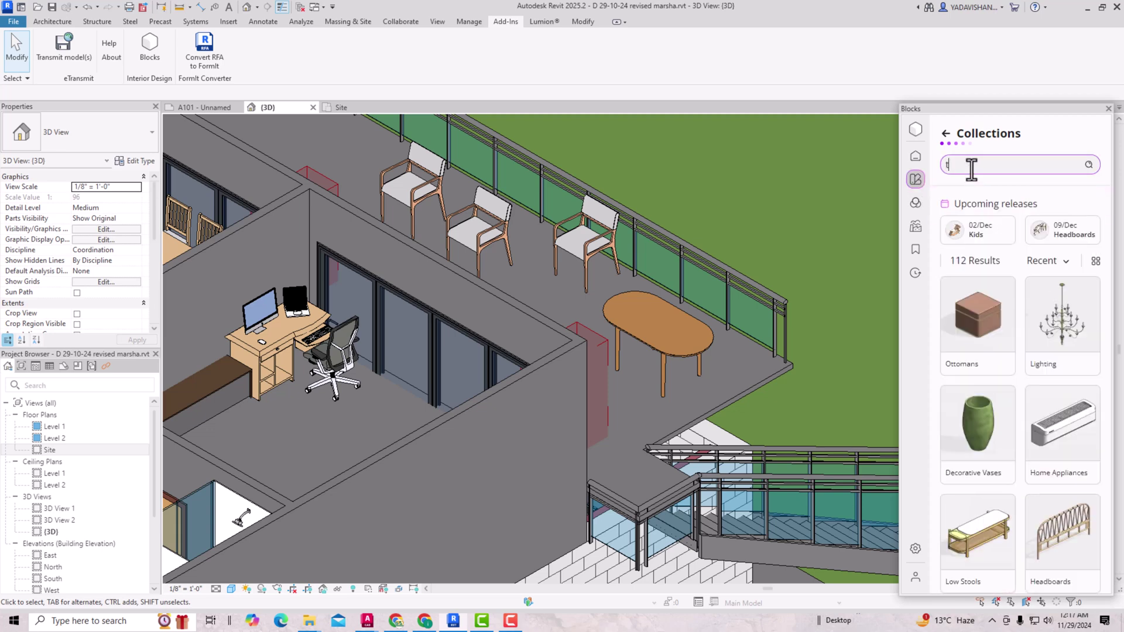
key(Return)
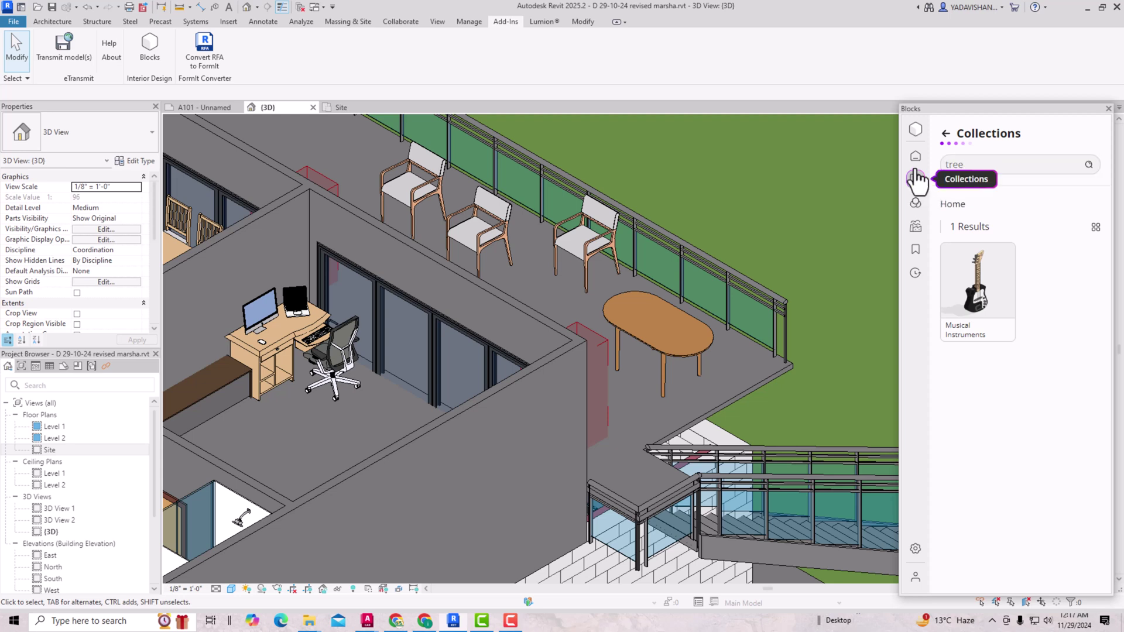
click(915, 156)
click(989, 163)
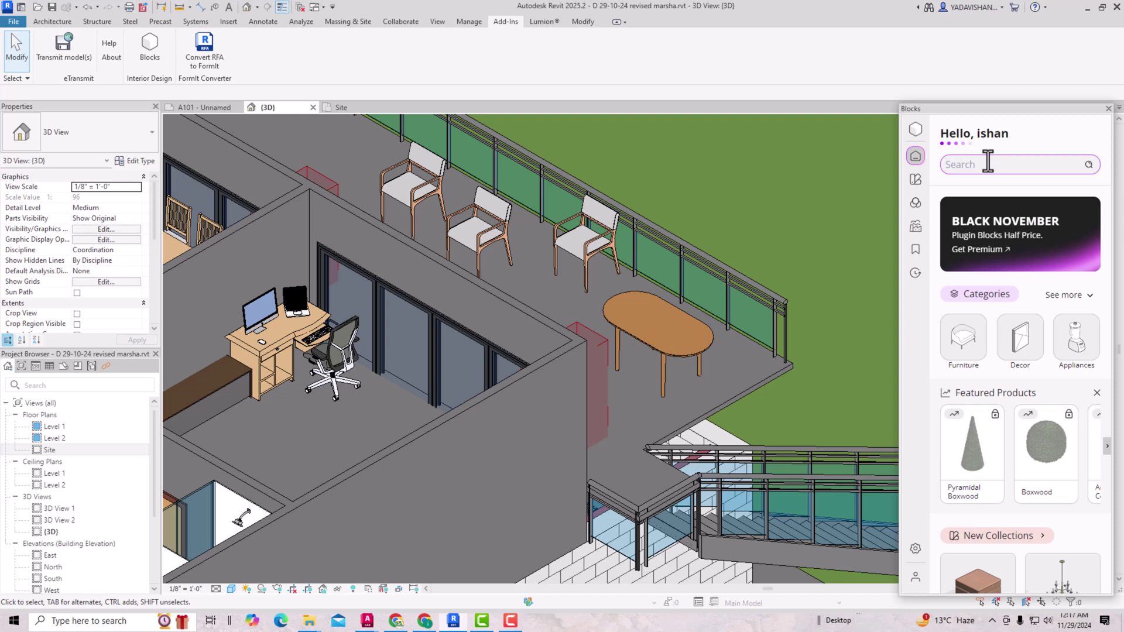
text(tree)
key(Return)
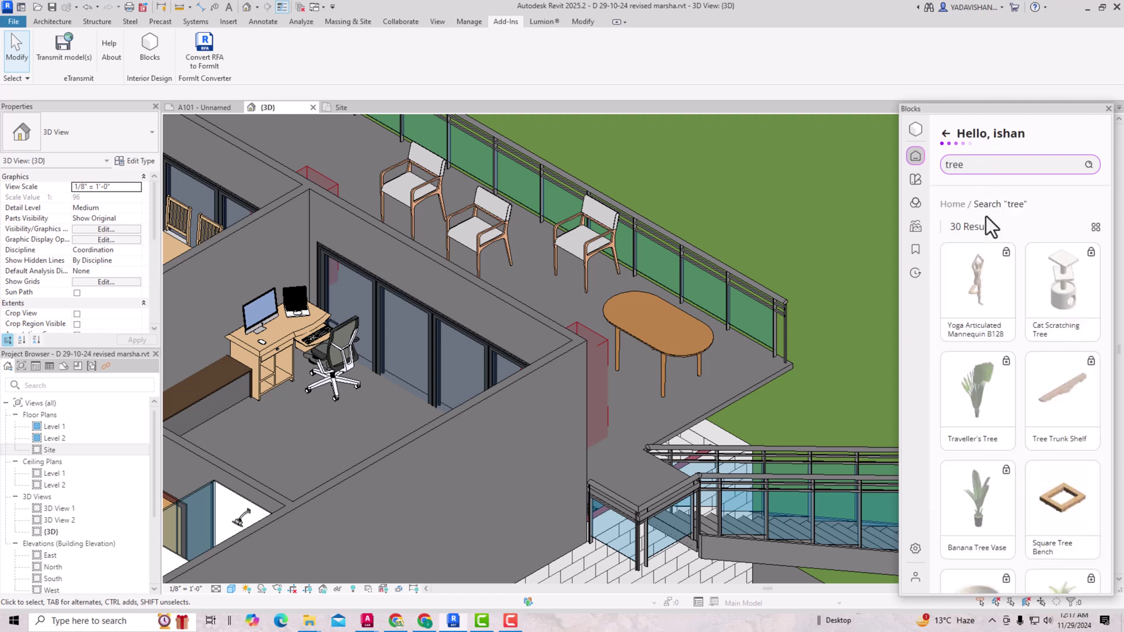
scroll(1054, 301, down, 2)
scroll(1060, 310, down, 8)
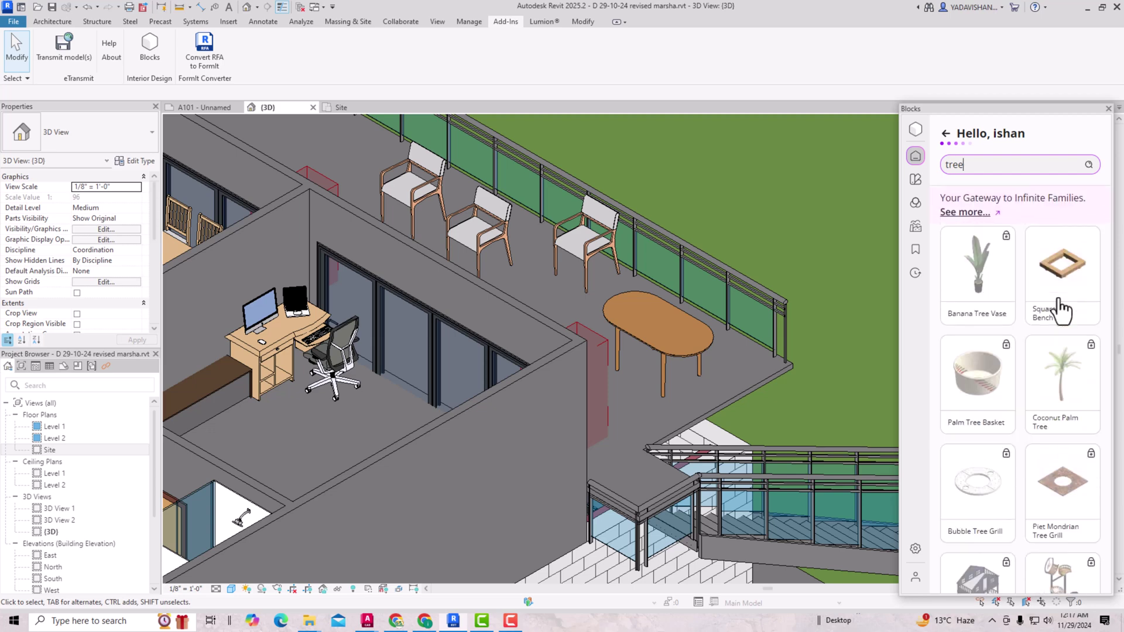
scroll(1062, 310, down, 4)
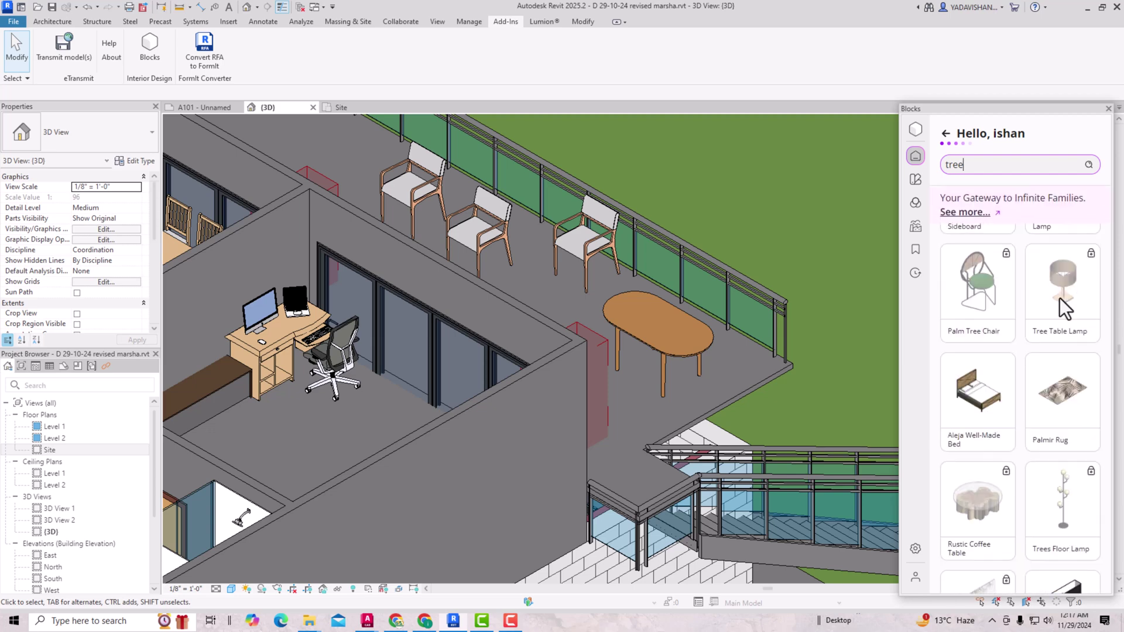
scroll(1061, 304, up, 2)
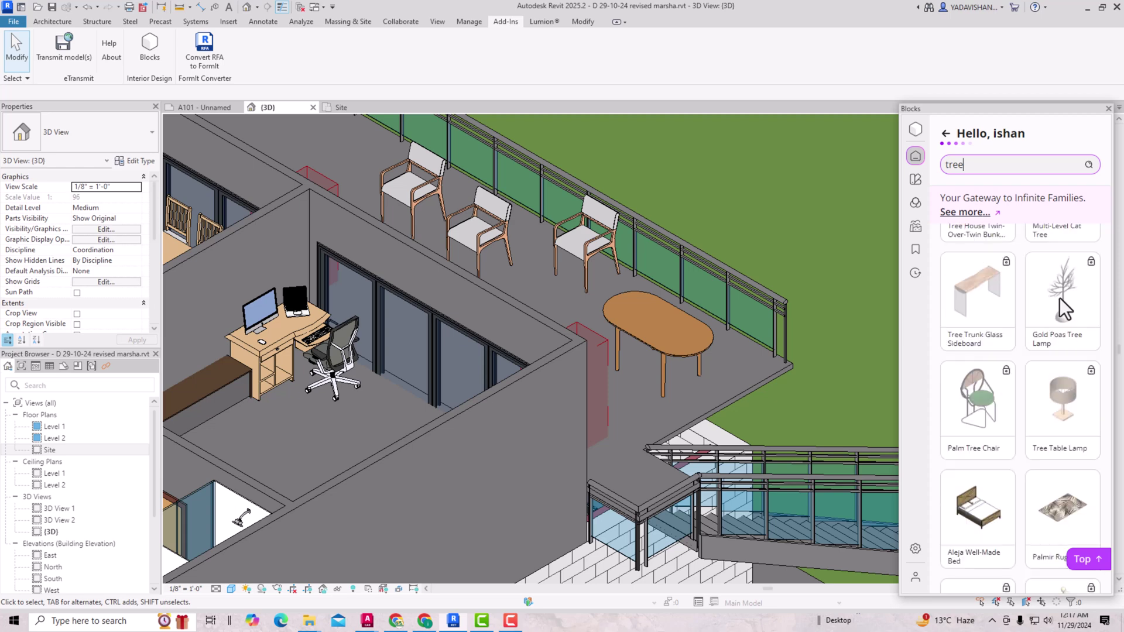
scroll(1061, 304, down, 5)
scroll(1063, 310, down, 1)
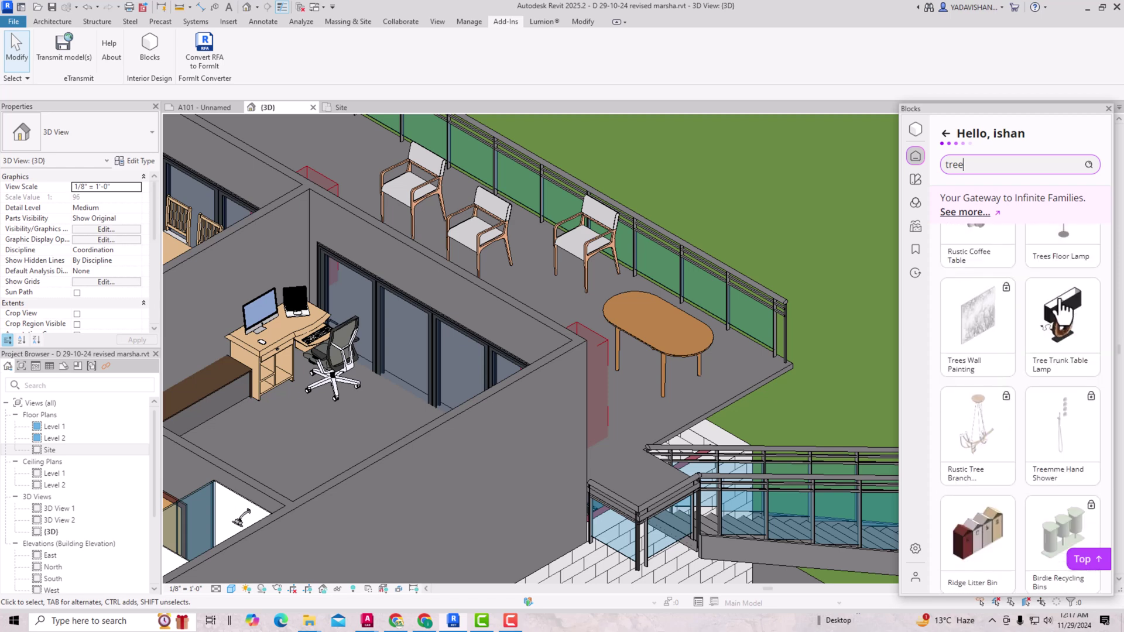
- Replace the search text with 'plaNTS' and run the search
double_click(974, 165)
text(pla)
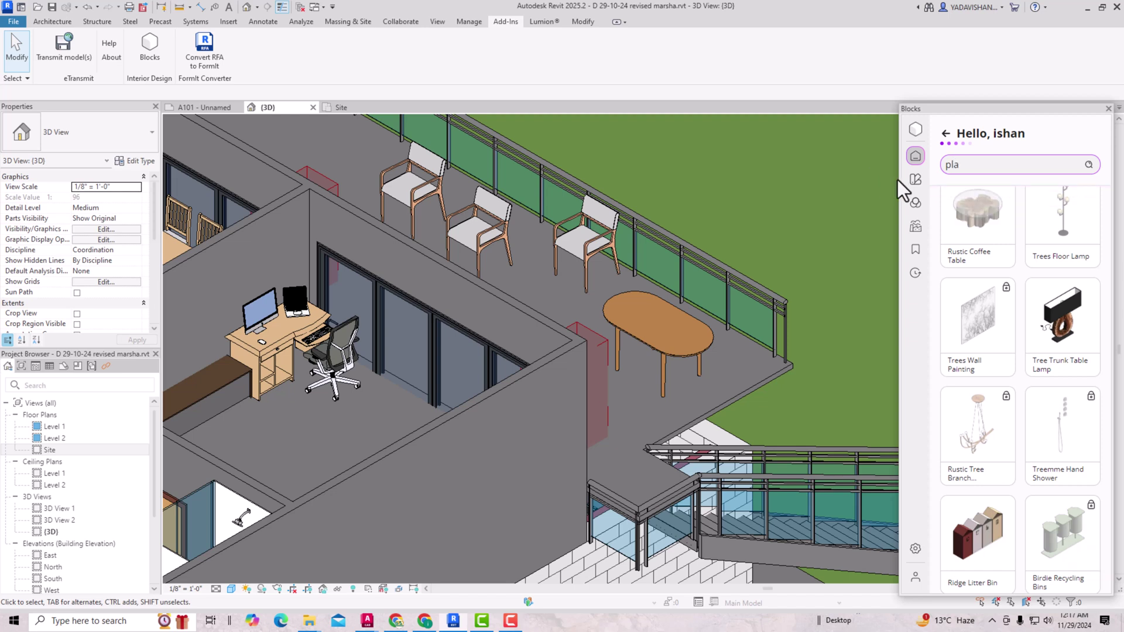
text(NTS)
key(Return)
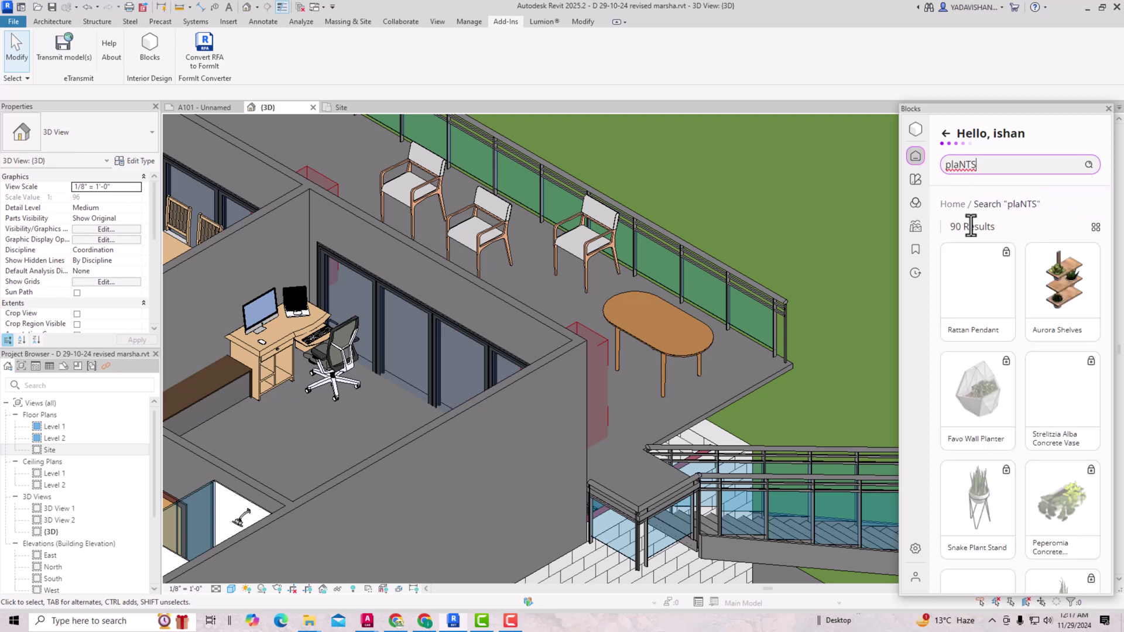
scroll(1003, 302, down, 3)
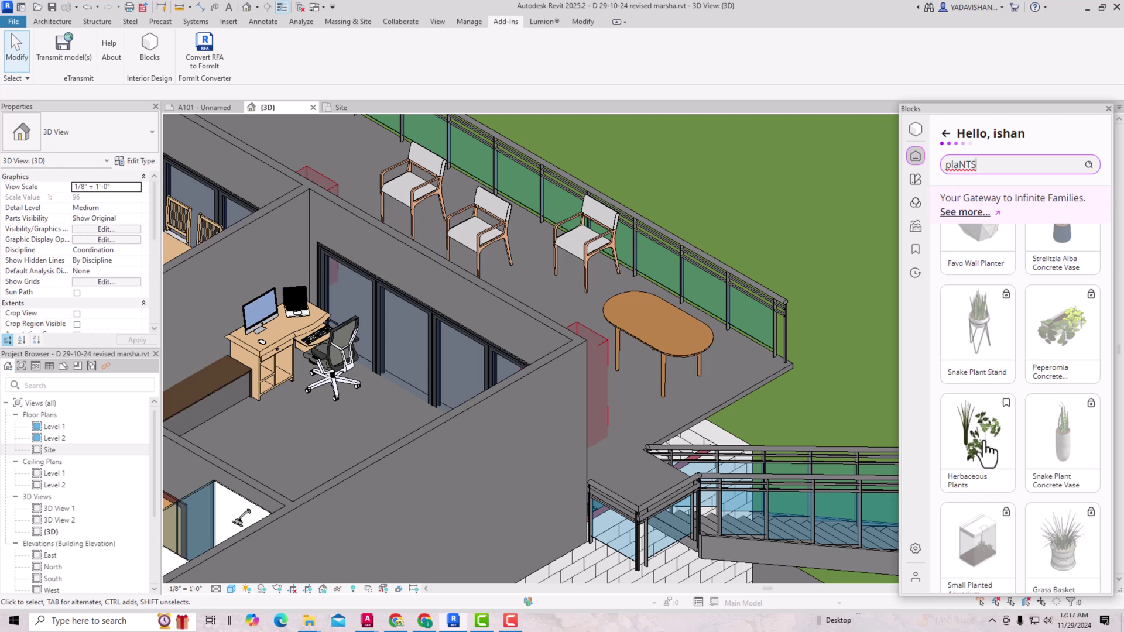
- Place three Herbaceous Plants around the terrace
click(986, 451)
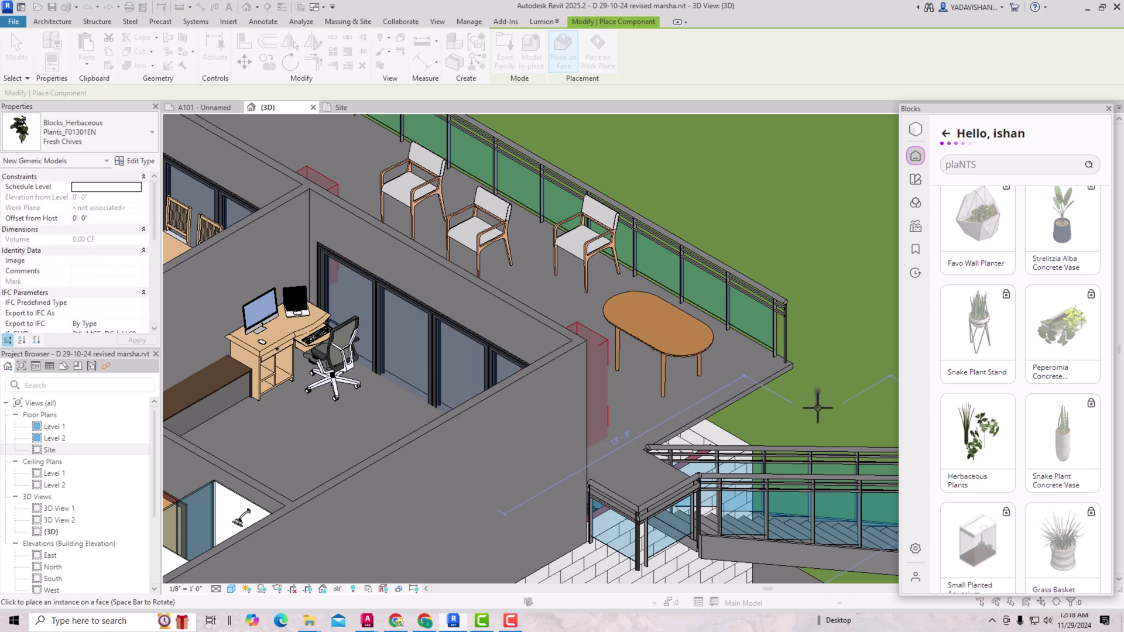
scroll(737, 380, up, 3)
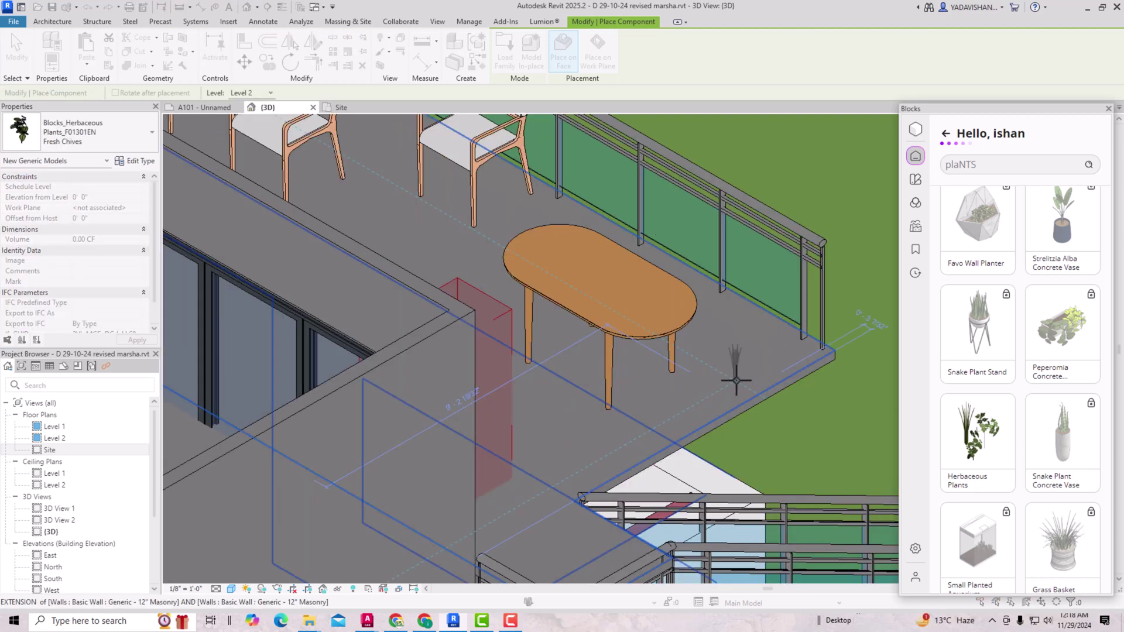
click(835, 445)
click(814, 452)
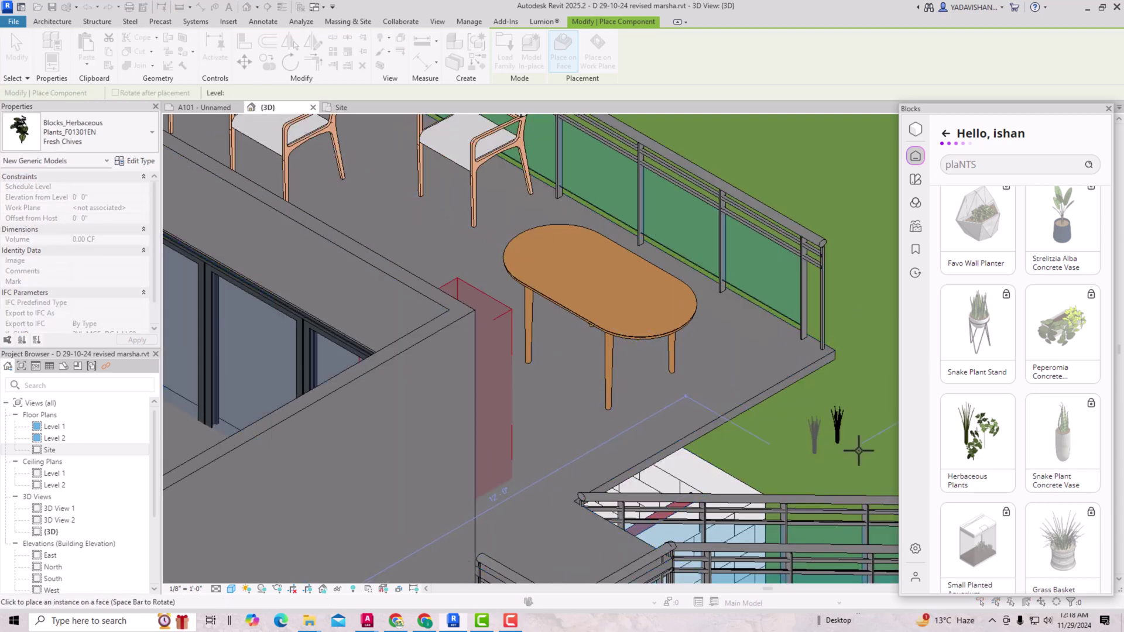
click(865, 369)
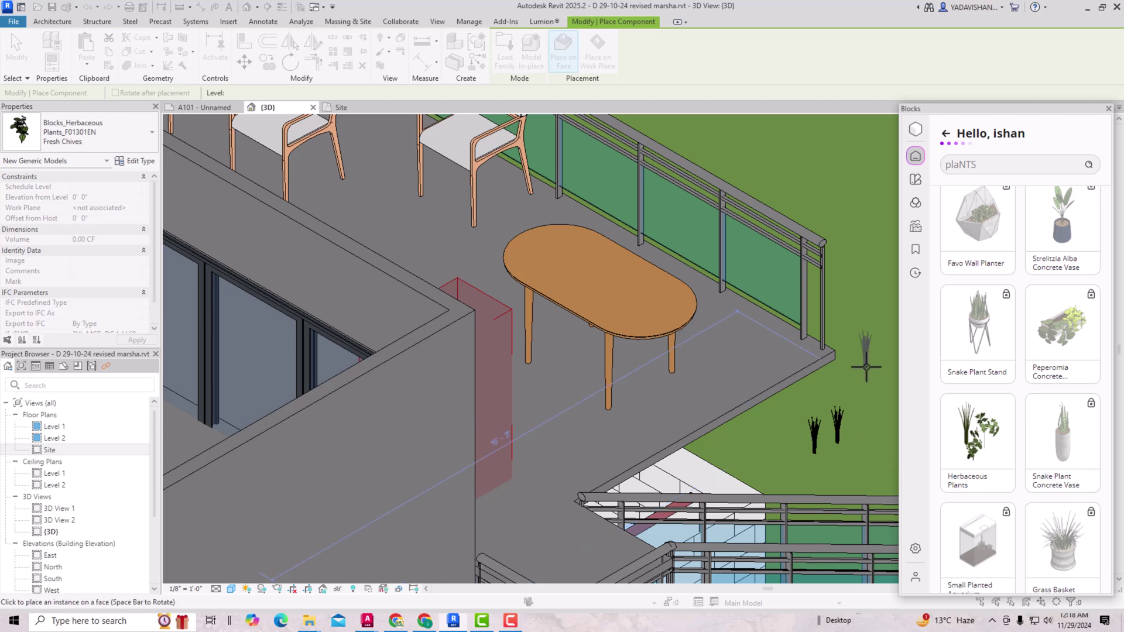
scroll(990, 412, down, 6)
scroll(988, 415, down, 5)
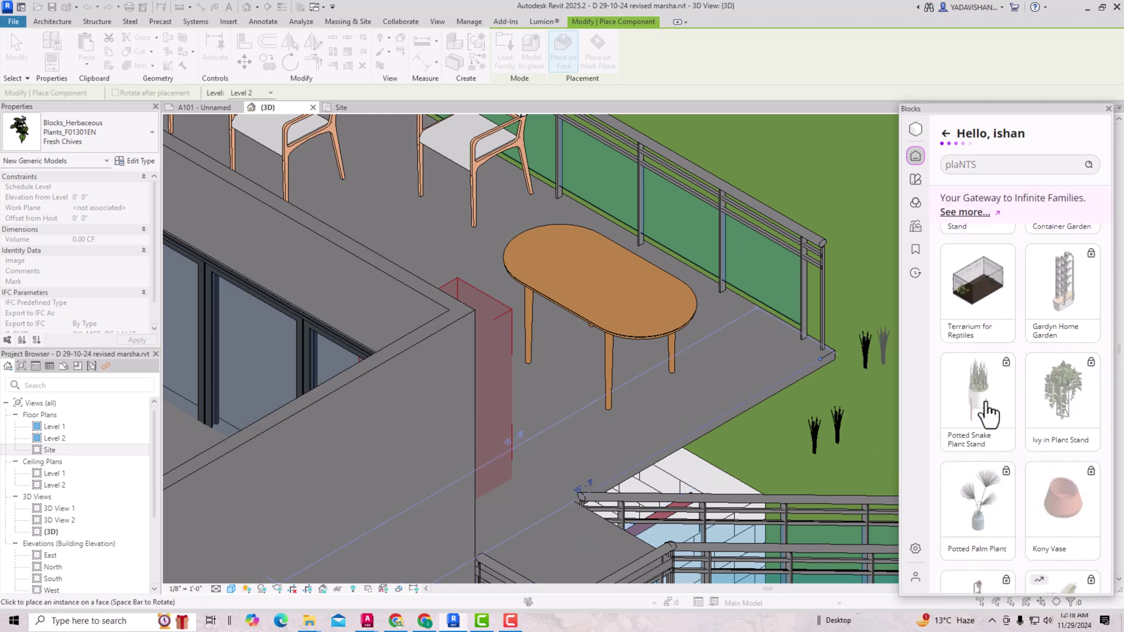
scroll(1006, 446, down, 6)
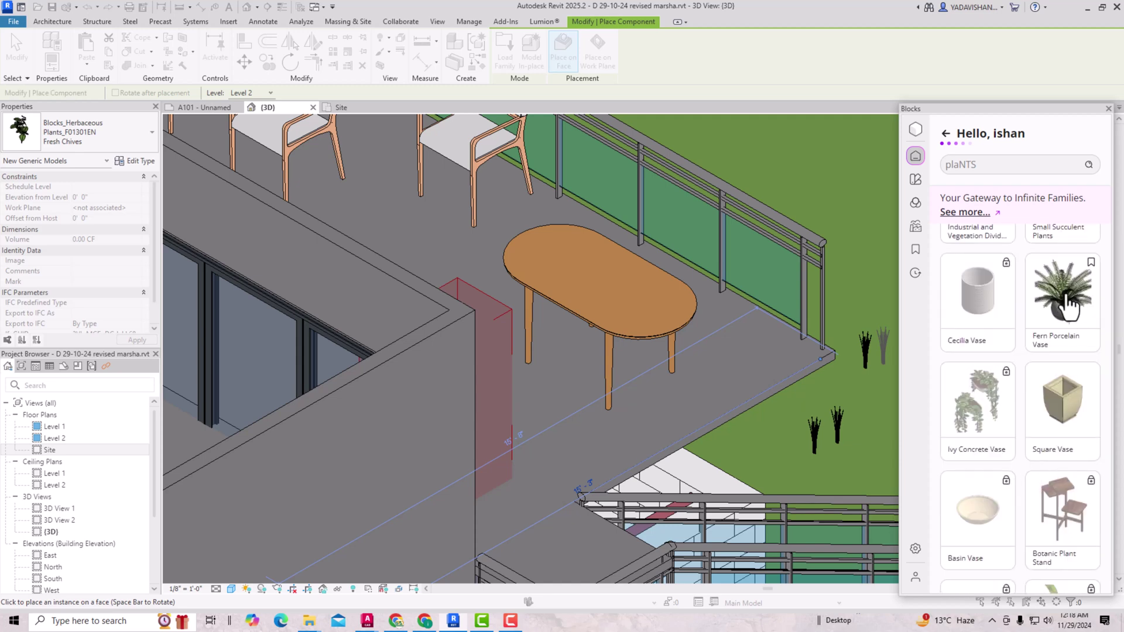
key(Escape)
- Place two Fern Porcelain Vase plants on the lawn beside the terrace
key(z)
key(f)
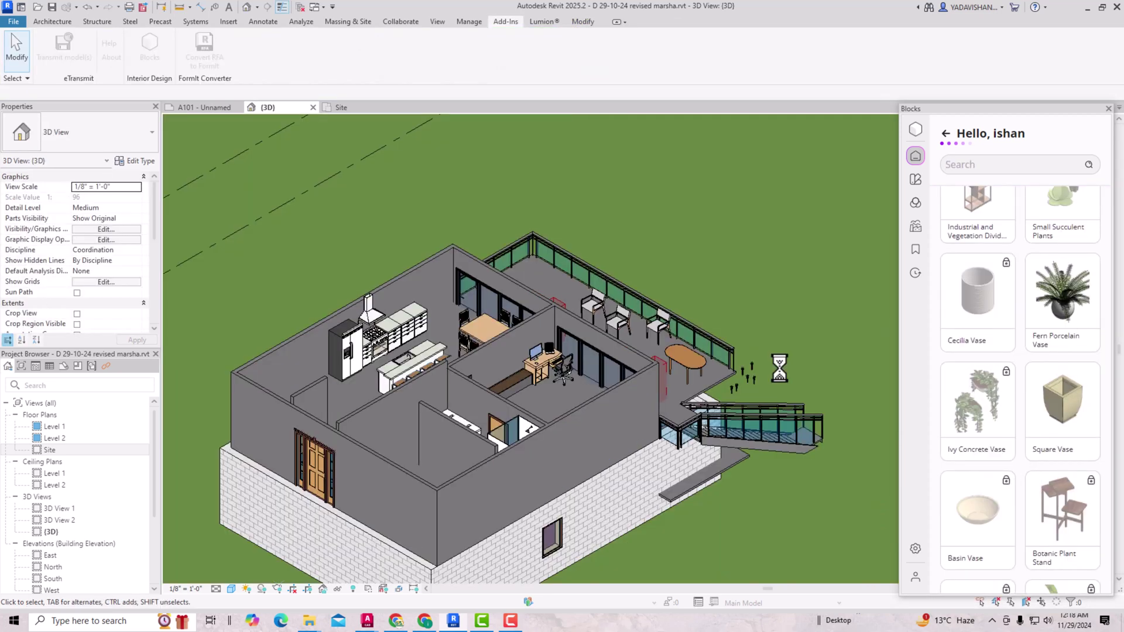
scroll(782, 384, up, 4)
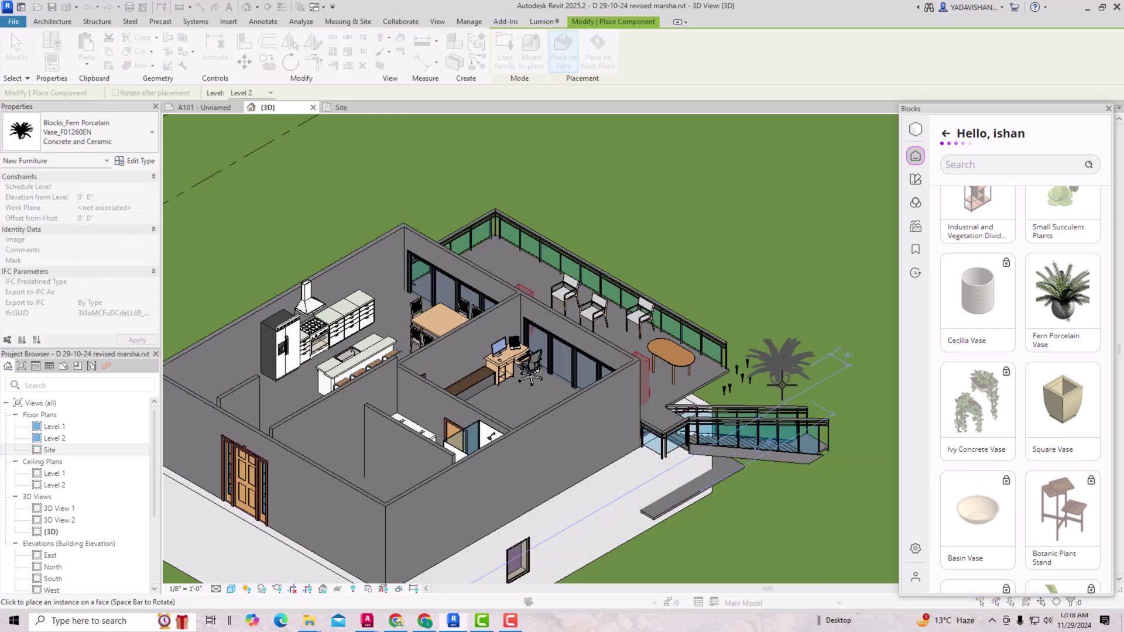
click(780, 377)
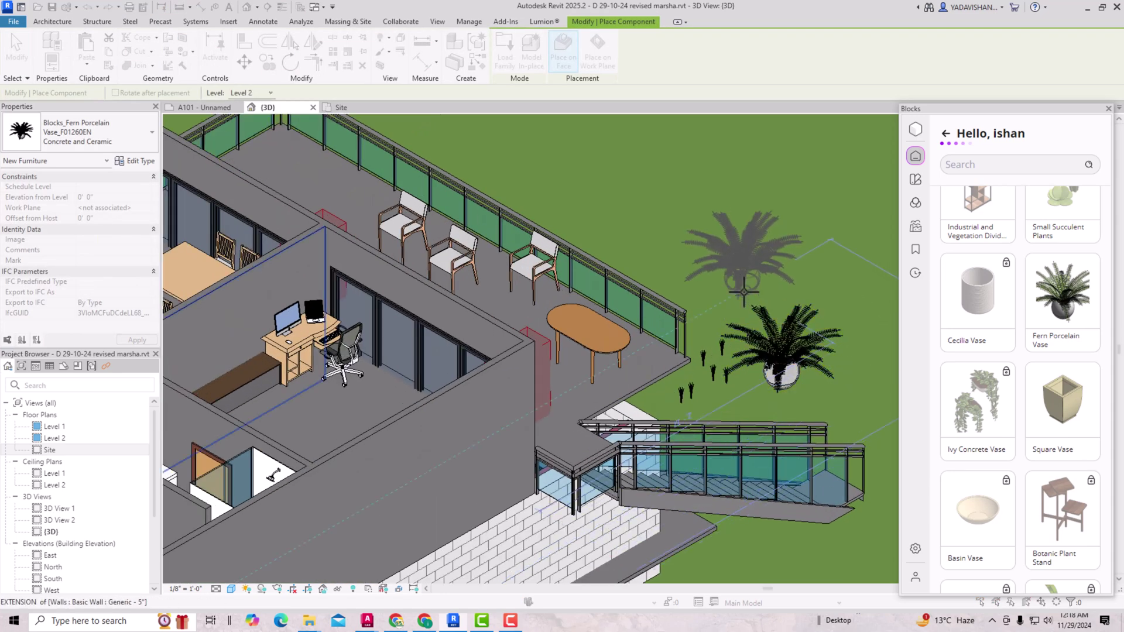
click(782, 235)
key(Escape)
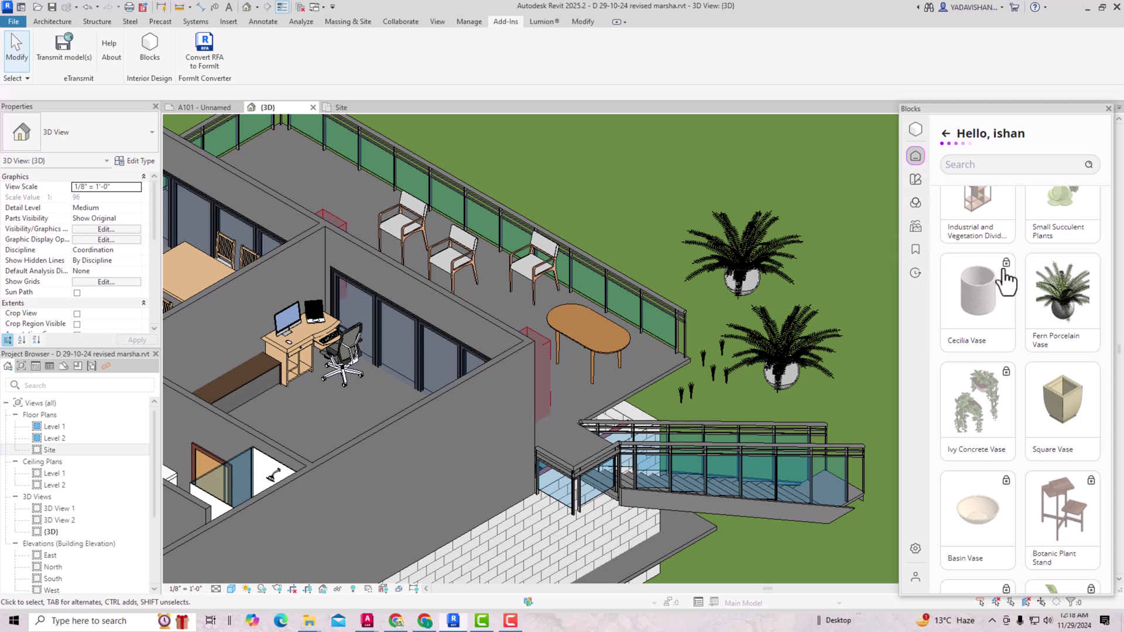
click(984, 305)
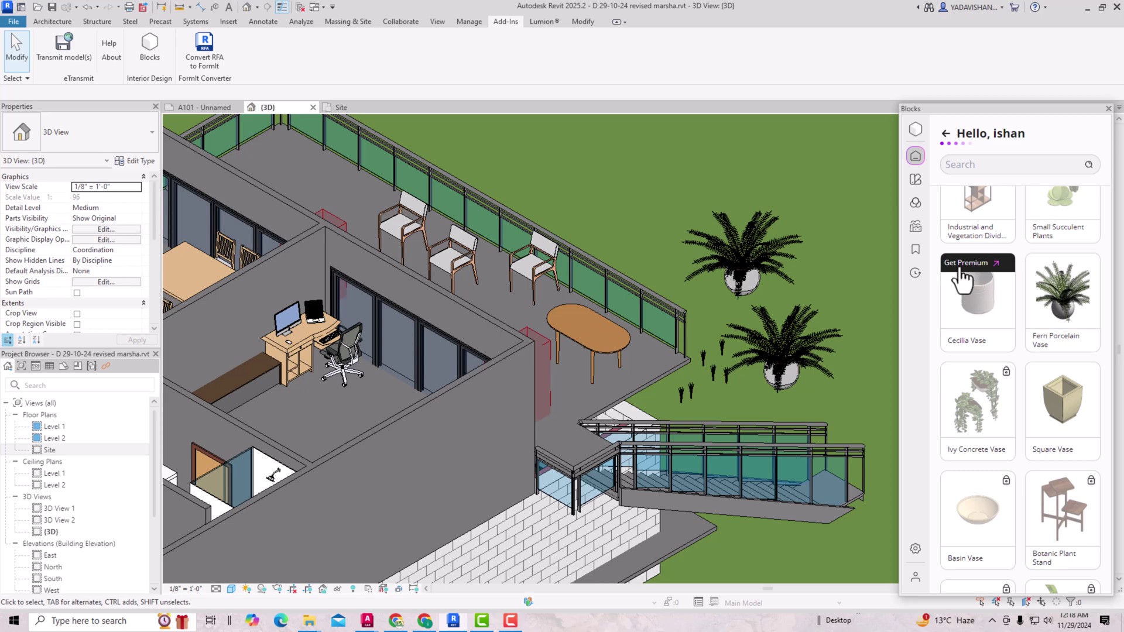
click(965, 268)
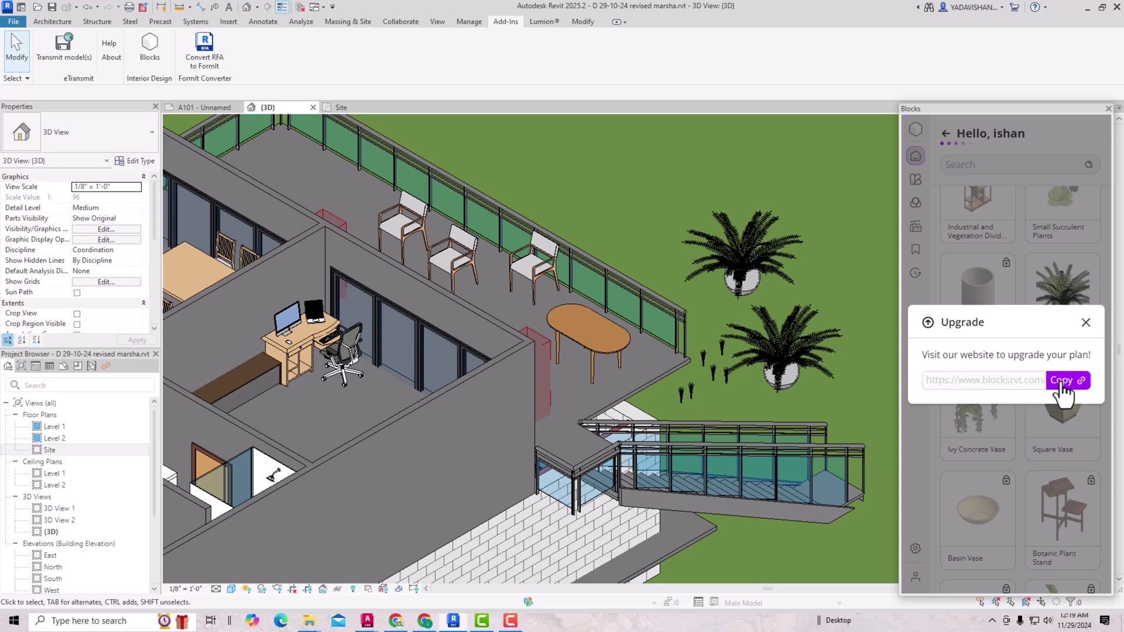
click(1086, 323)
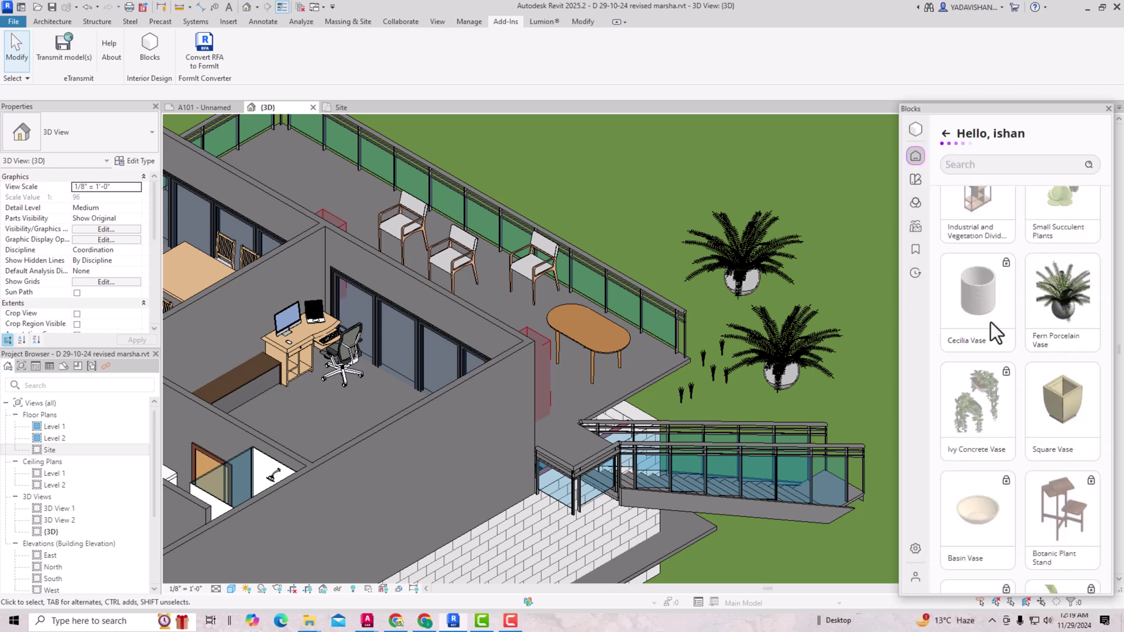
scroll(811, 319, down, 2)
scroll(810, 318, down, 2)
scroll(705, 268, down, 2)
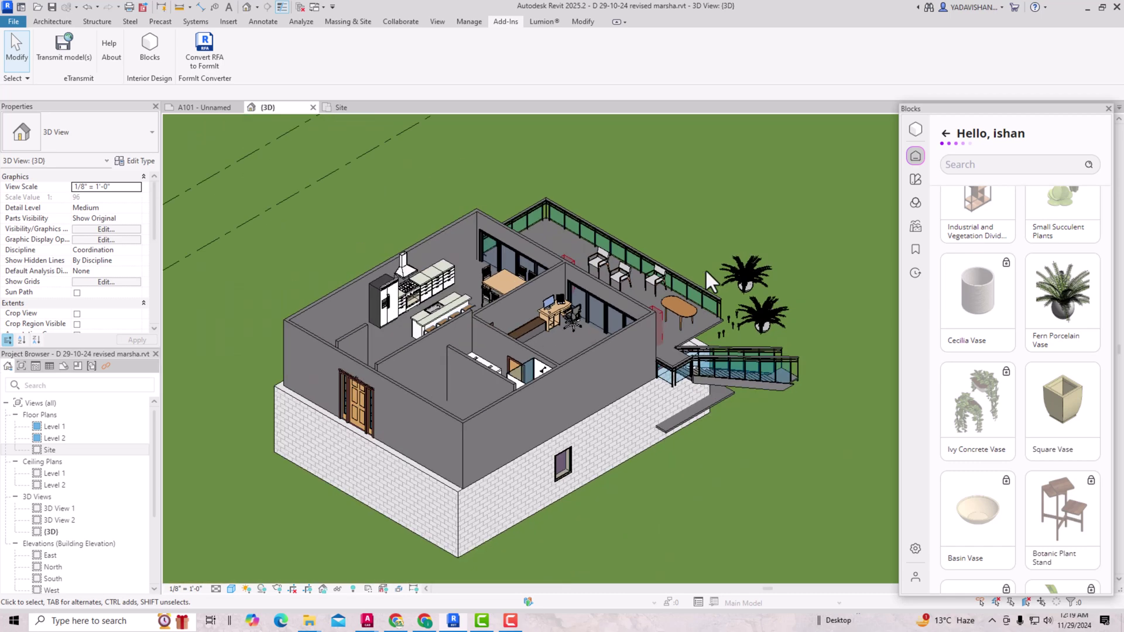
scroll(1003, 285, up, 3)
scroll(1003, 286, down, 5)
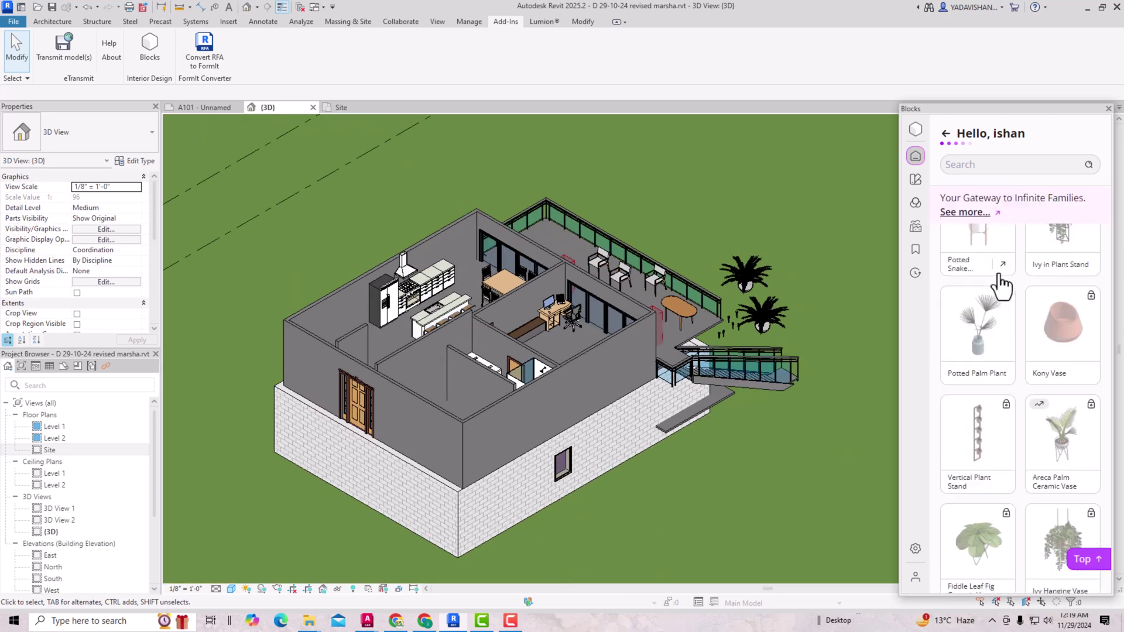
scroll(1029, 286, up, 5)
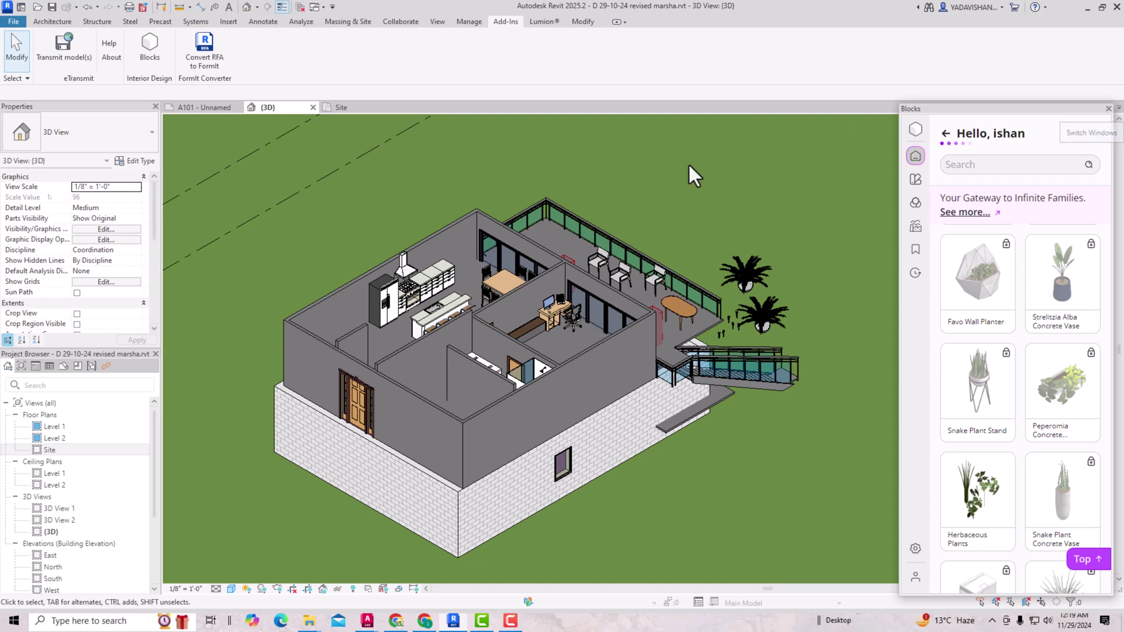
- Read through the Blocks App Store page in Chrome and start its 458.7 MB trial download
click(424, 623)
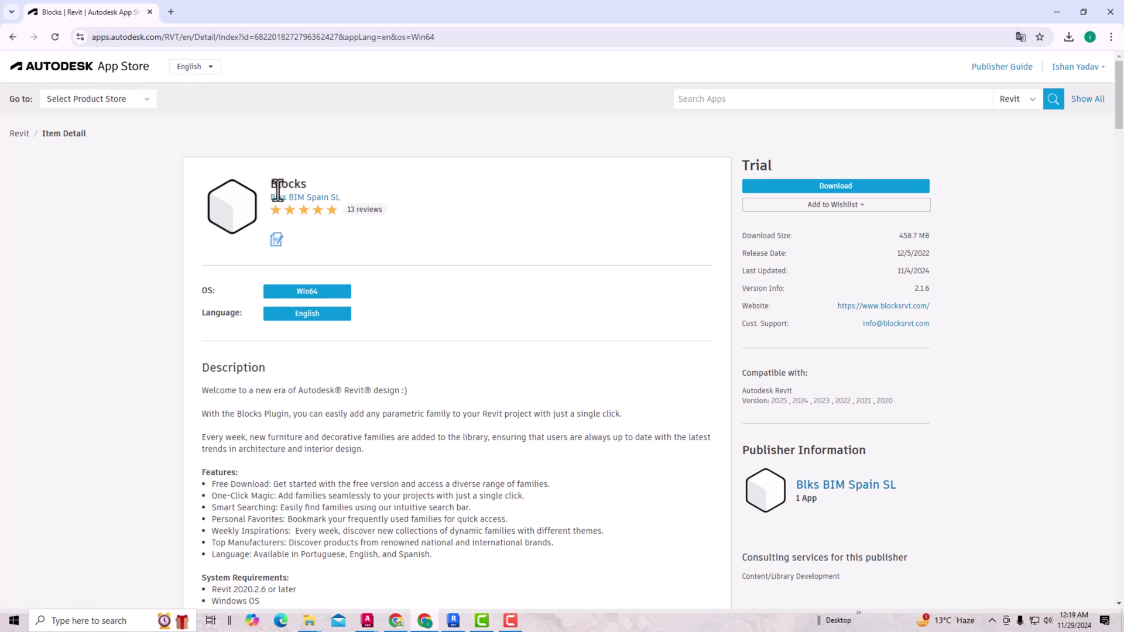
click(10, 40)
scroll(269, 339, down, 1)
scroll(256, 338, down, 2)
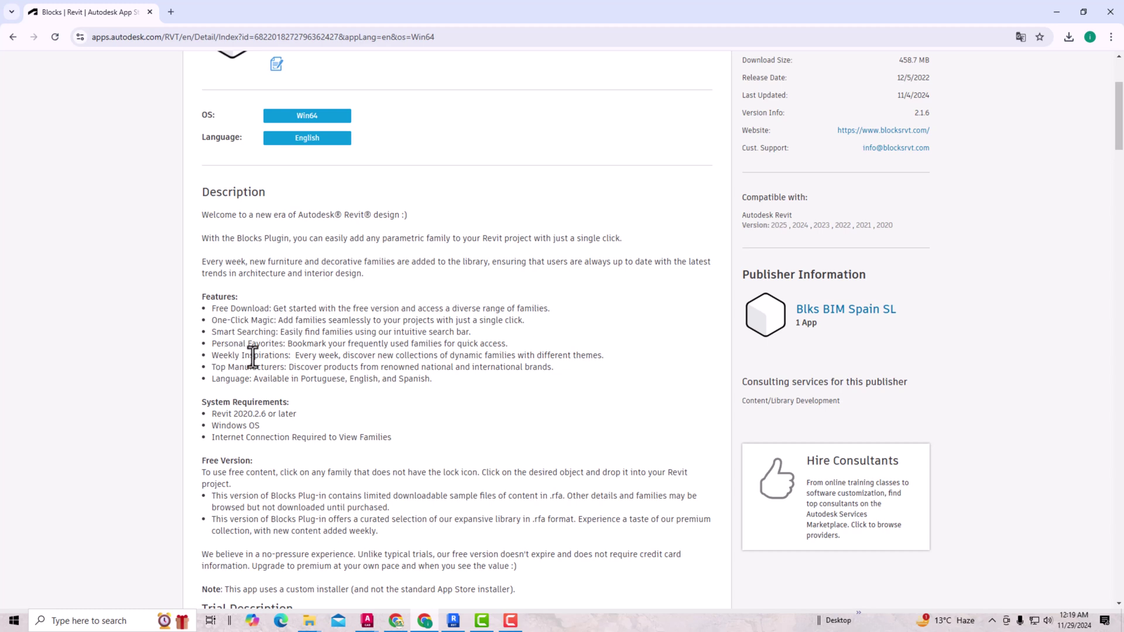
scroll(253, 357, down, 2)
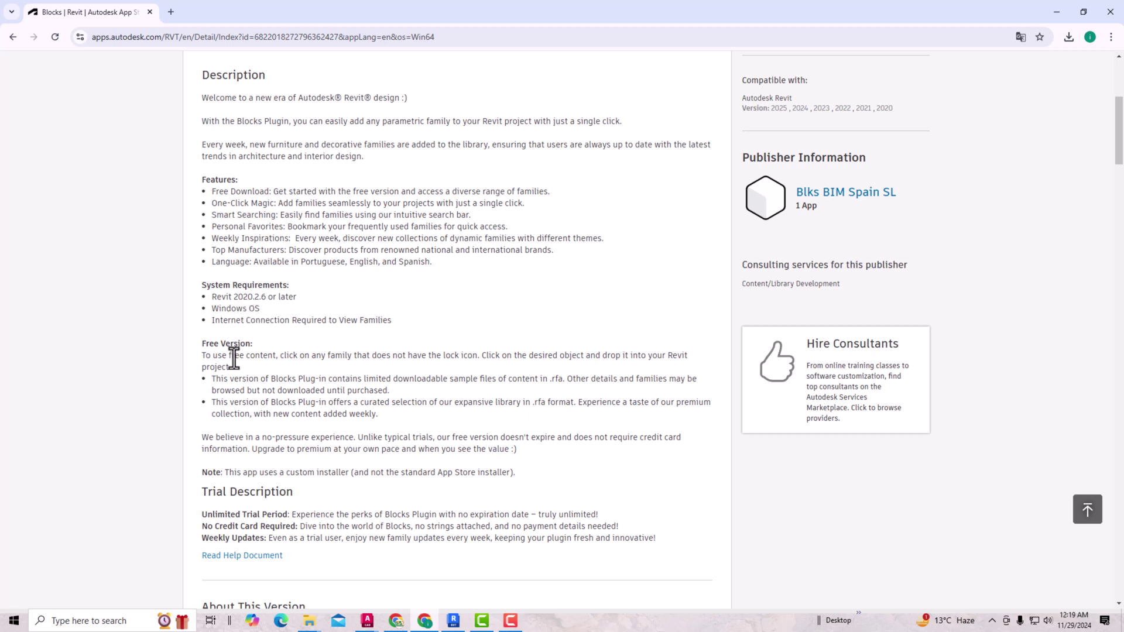
scroll(234, 358, down, 1)
scroll(234, 358, down, 3)
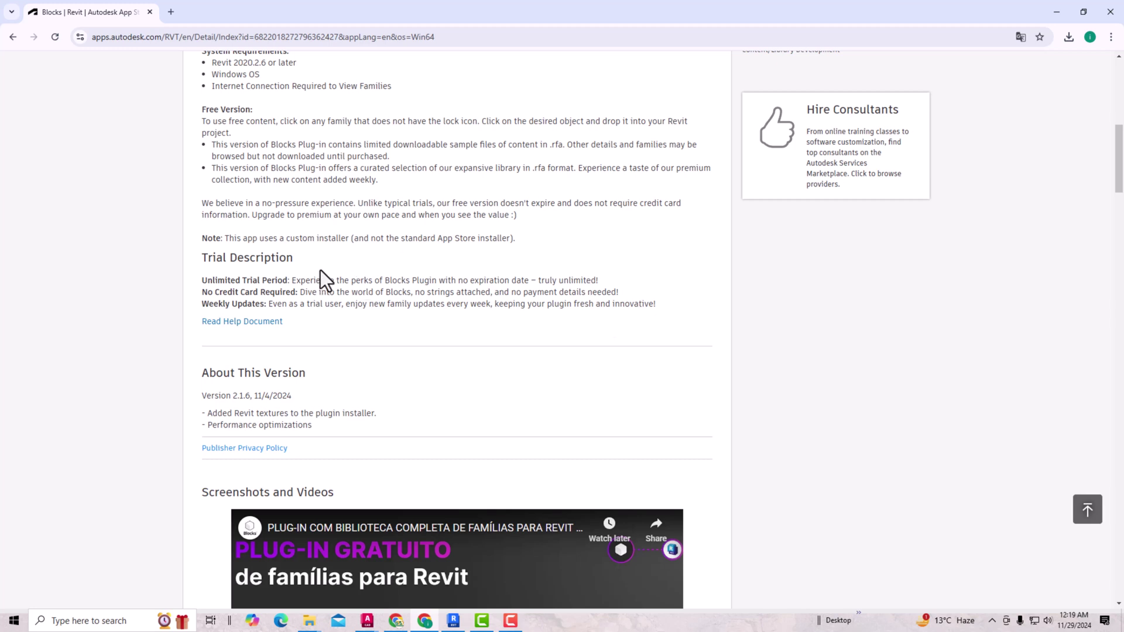
scroll(320, 271, up, 3)
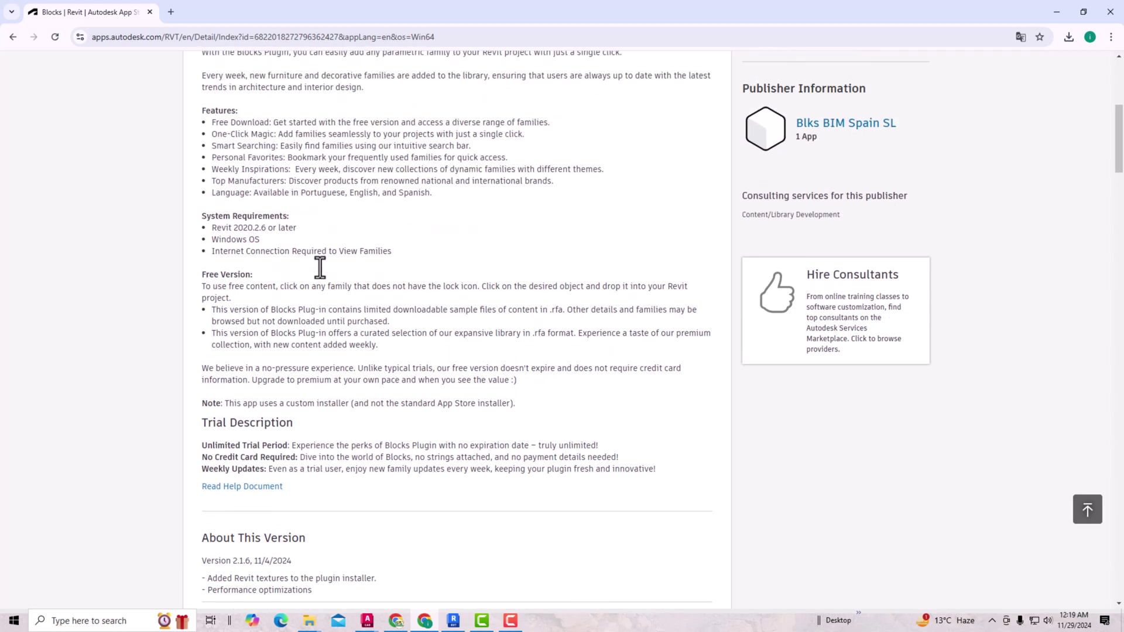
scroll(321, 269, up, 6)
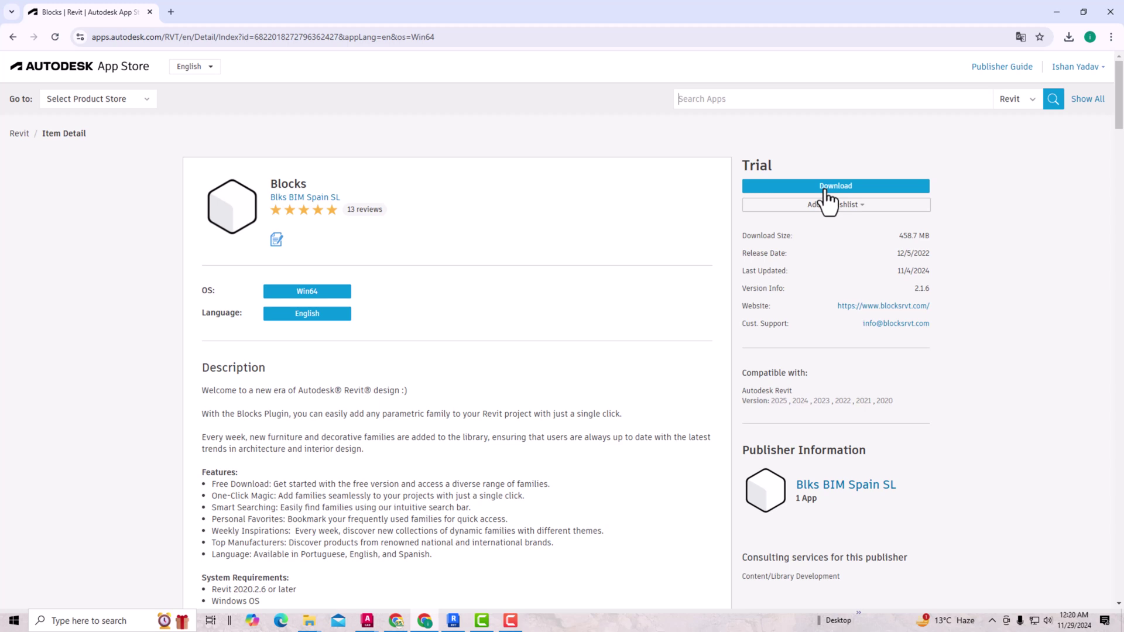
click(826, 190)
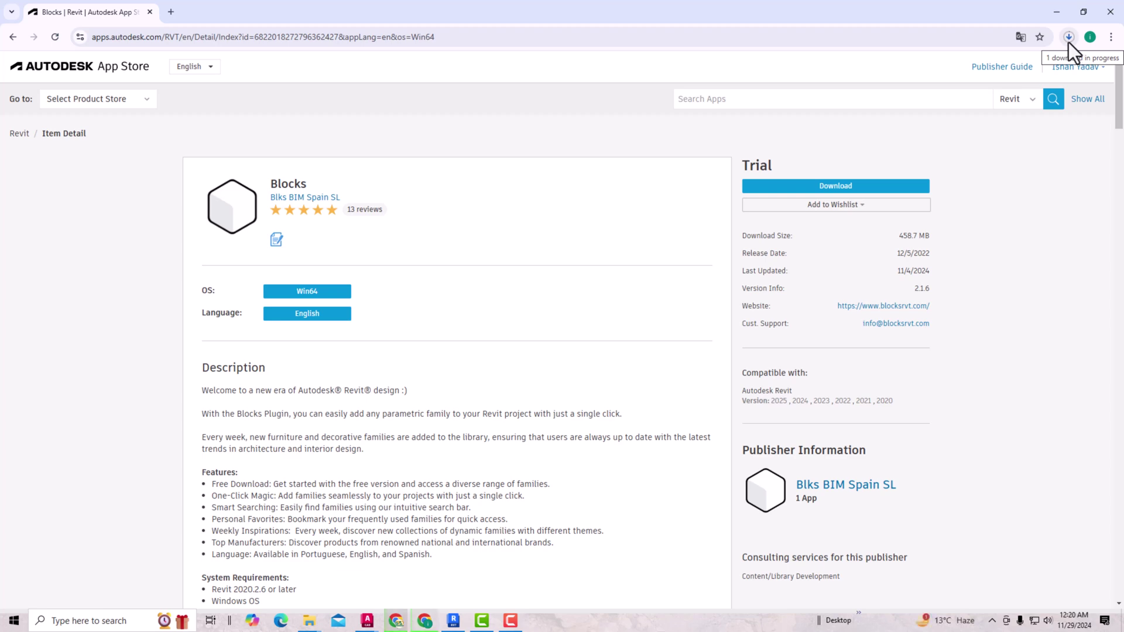
- Run the downloaded BlocksBIM.exe installer from the Downloads folder
mouse_move(308, 618)
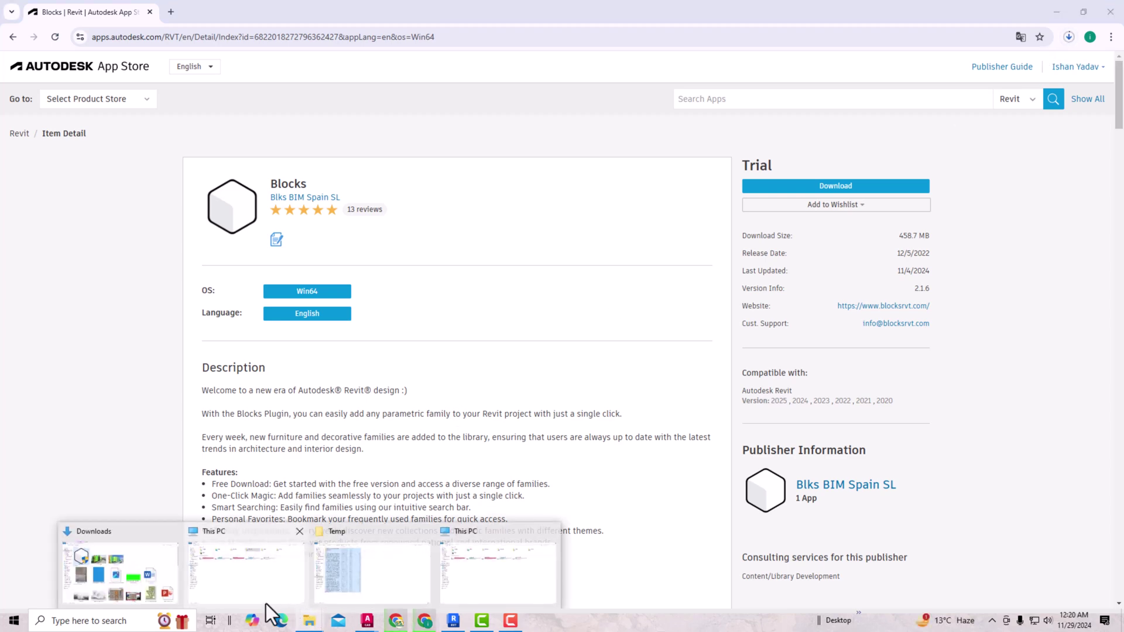
click(147, 571)
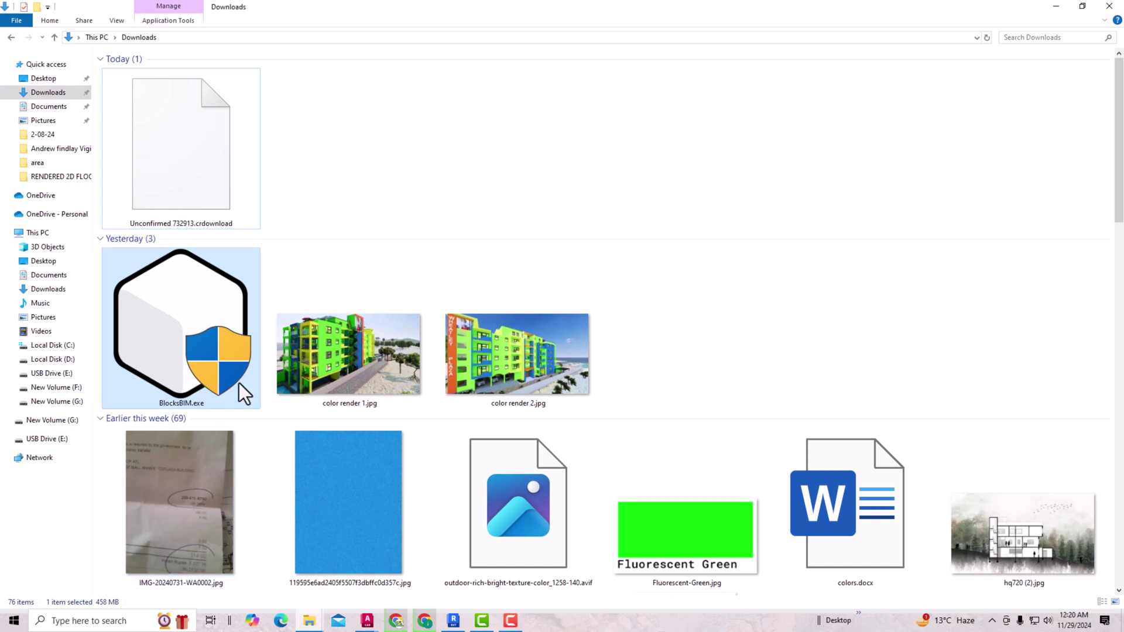
mouse_move(178, 403)
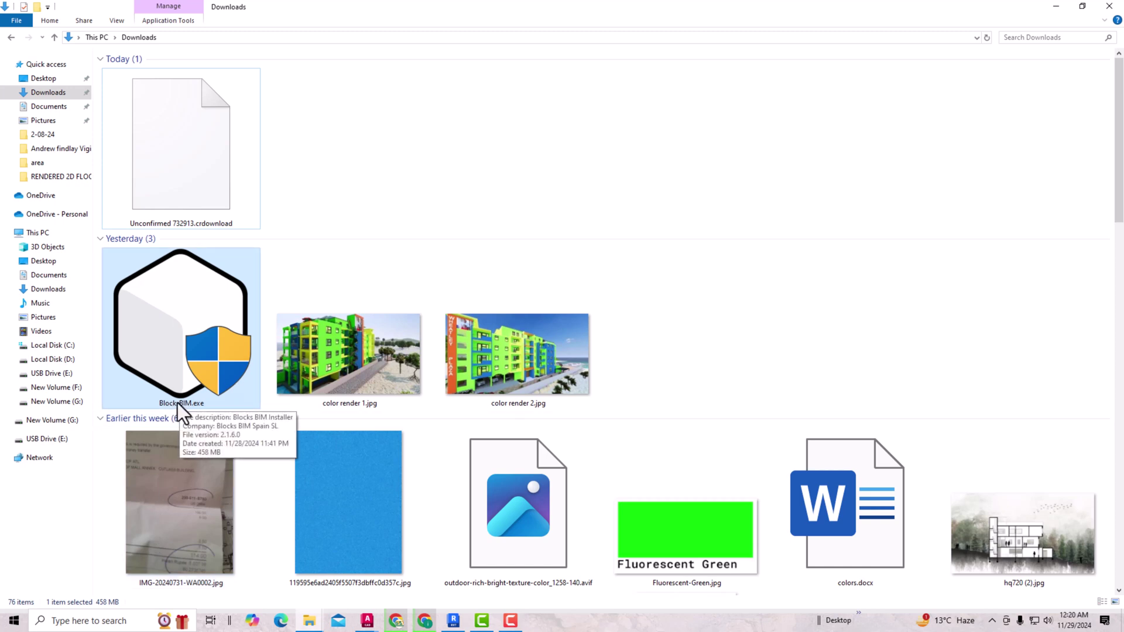
double_click(190, 377)
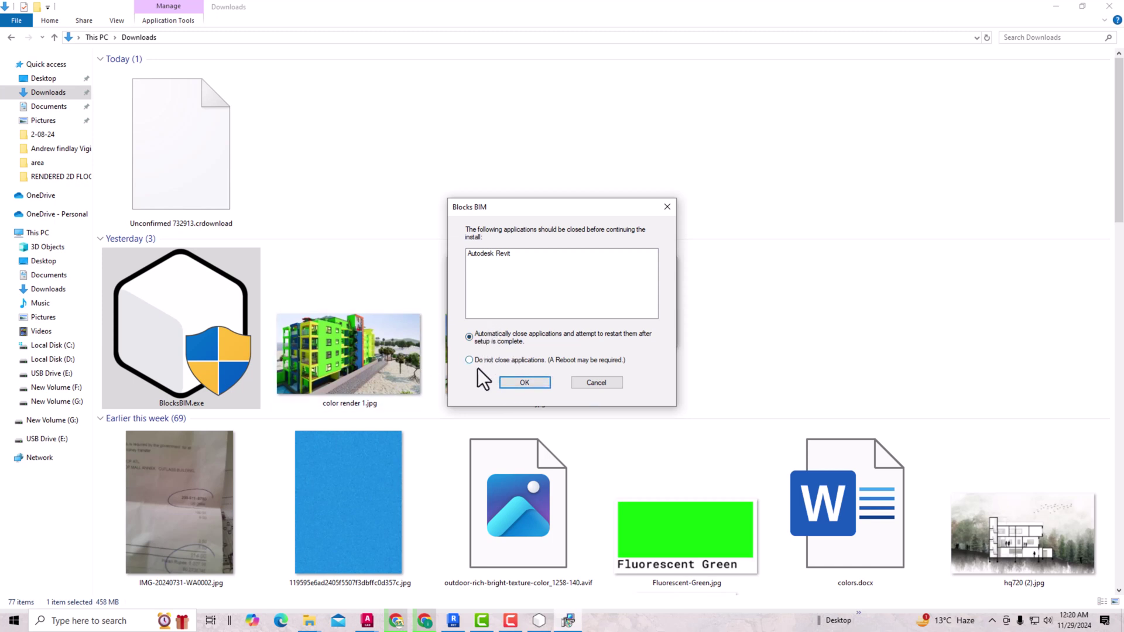
- Dismiss the running-applications prompt, cancel the Blocks setup and minimize File Explorer
click(667, 207)
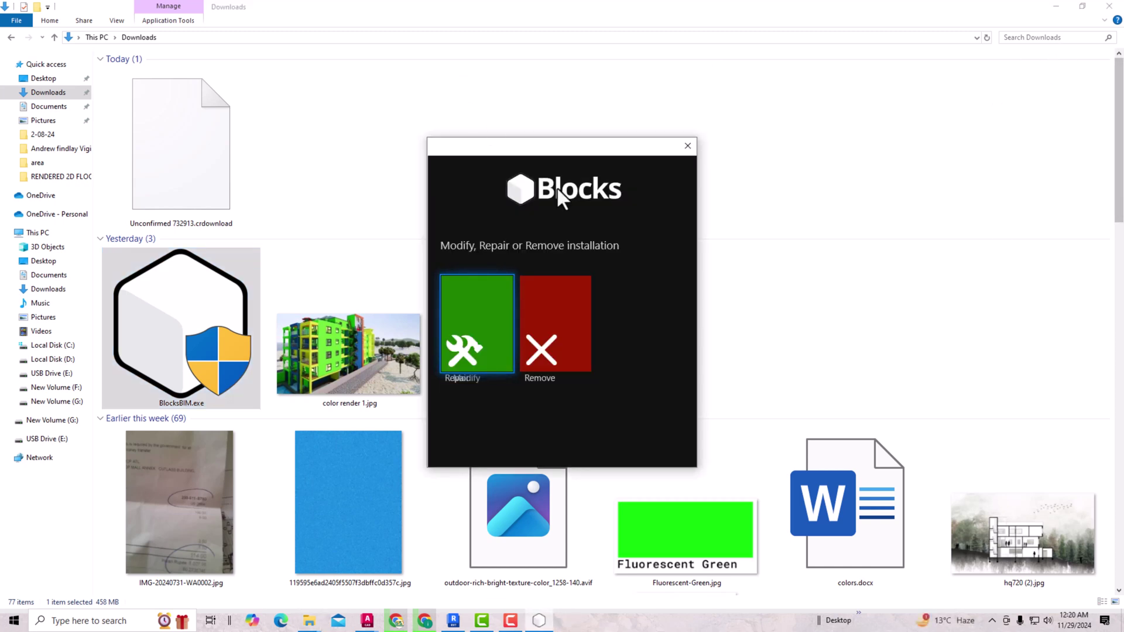
click(688, 147)
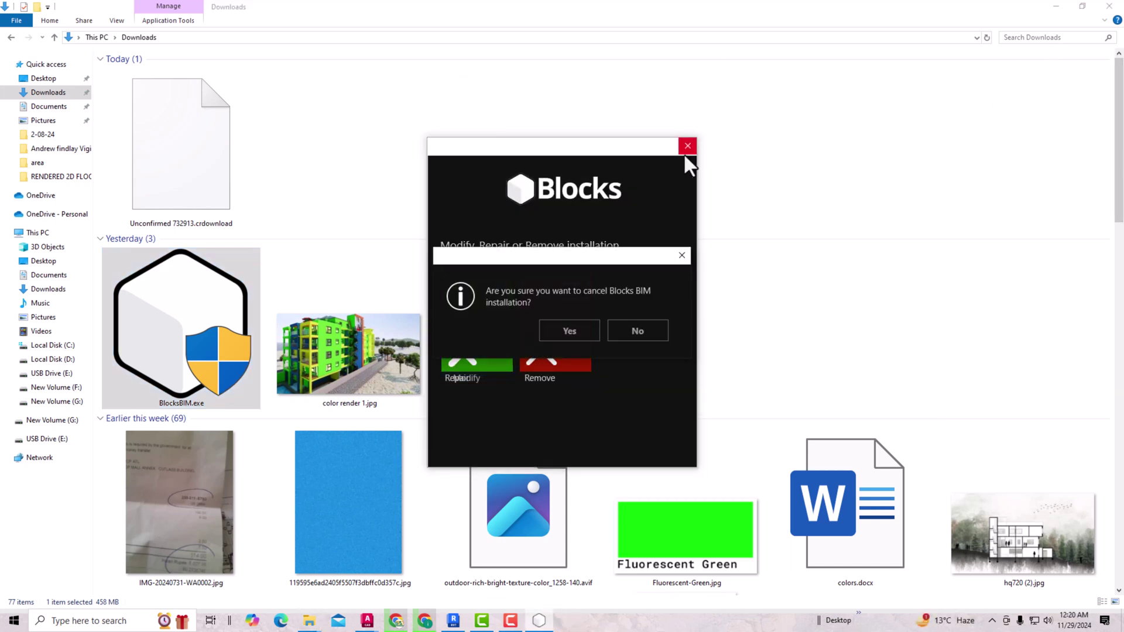
click(578, 335)
click(1058, 7)
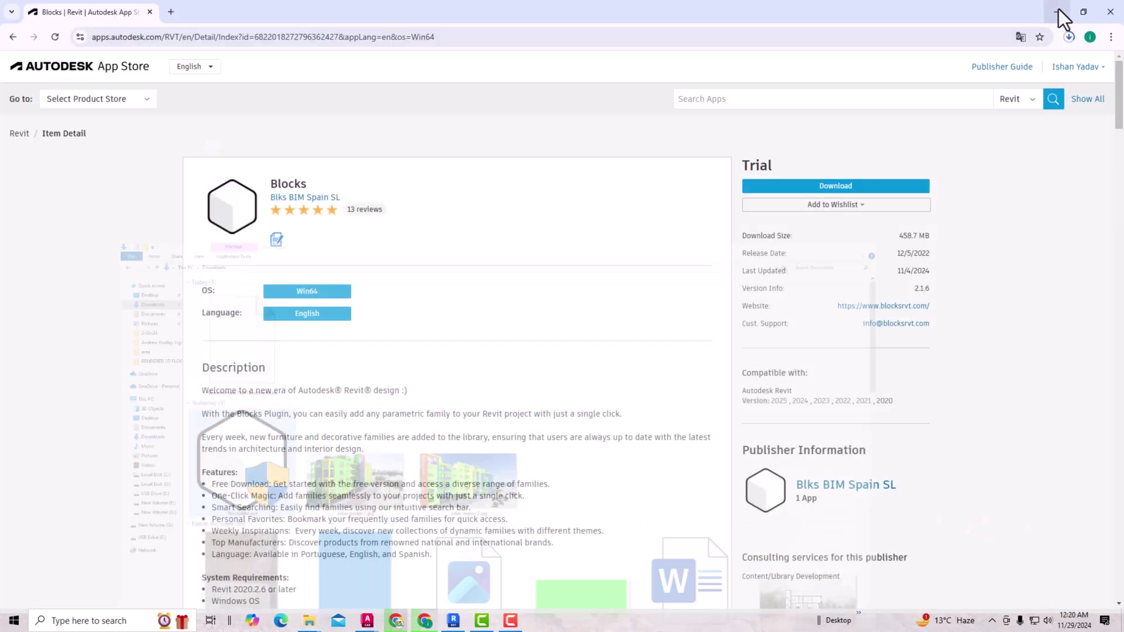
- Minimize Chrome and scroll the Blocks panel back to the top of the 90 plaNTS results
click(1059, 8)
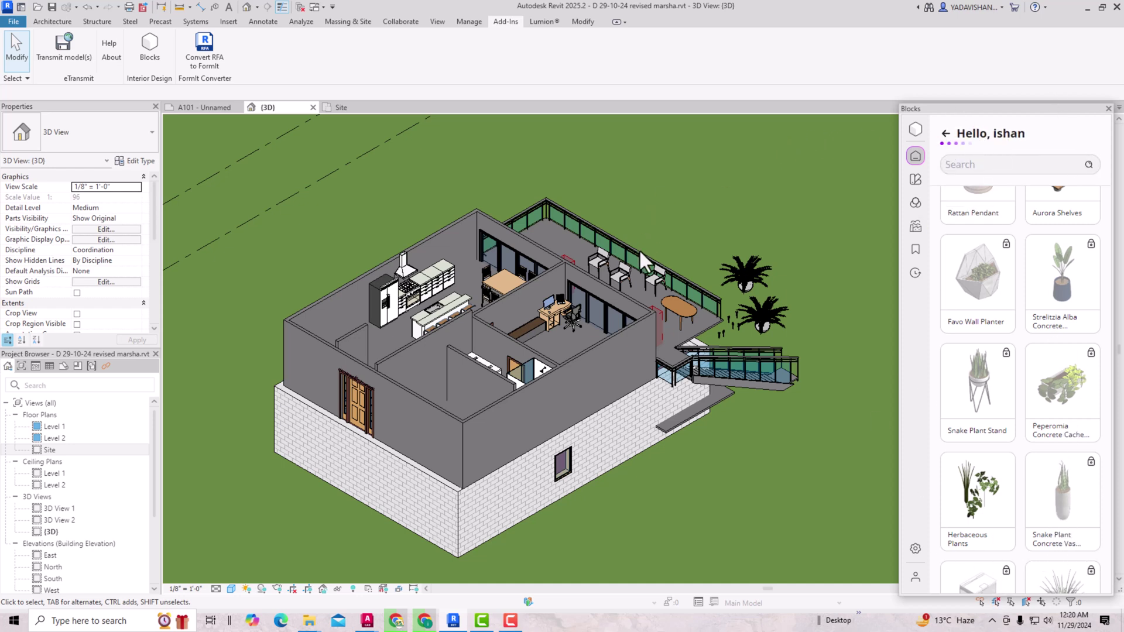
scroll(640, 261, down, 1)
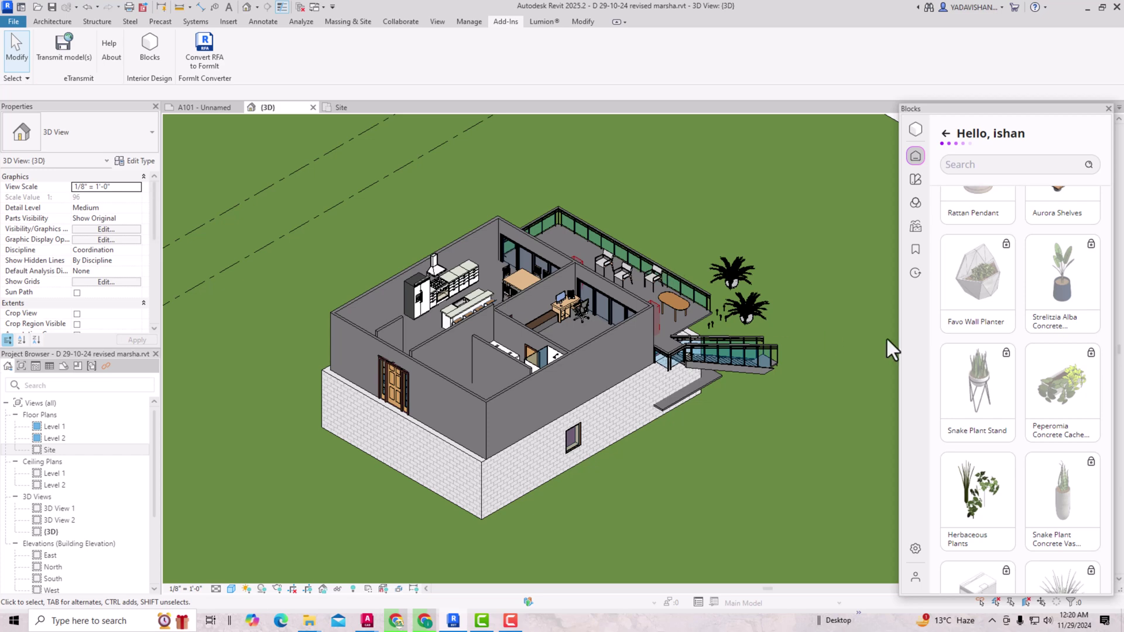
scroll(1019, 316, up, 2)
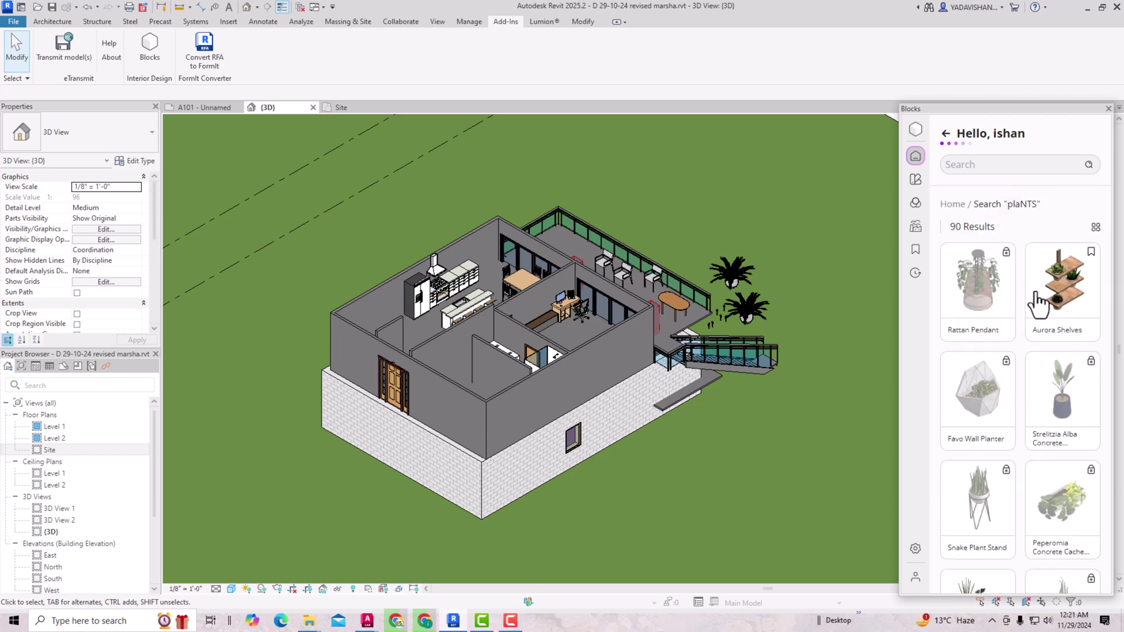
scroll(703, 307, up, 4)
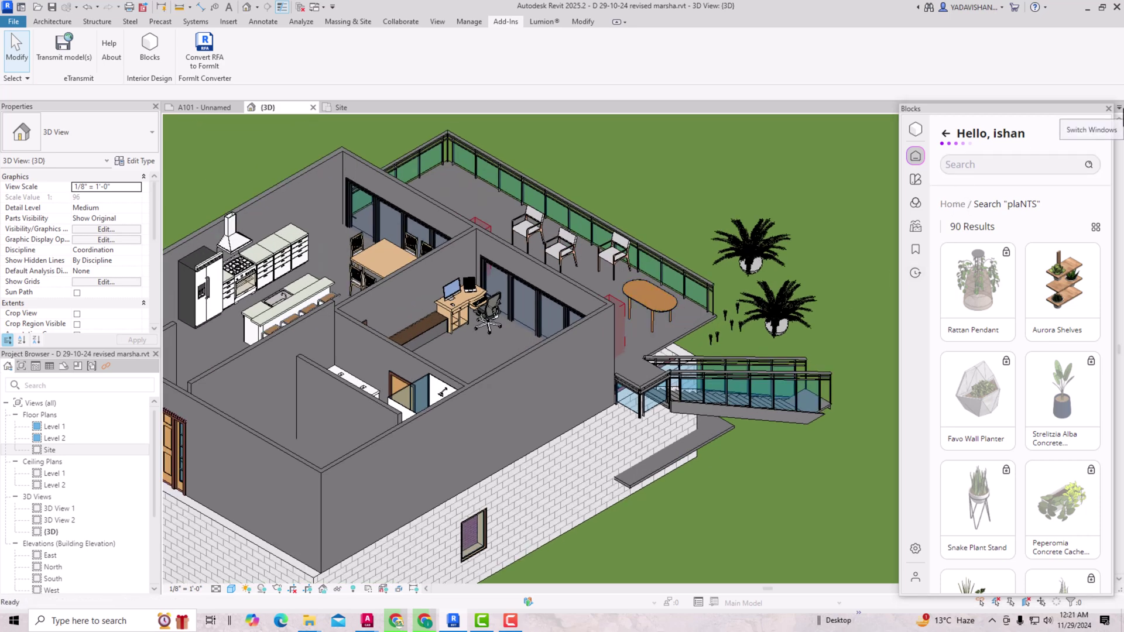
- Set the Wabi Dining Table's Width to 3 in Properties and apply it
click(634, 299)
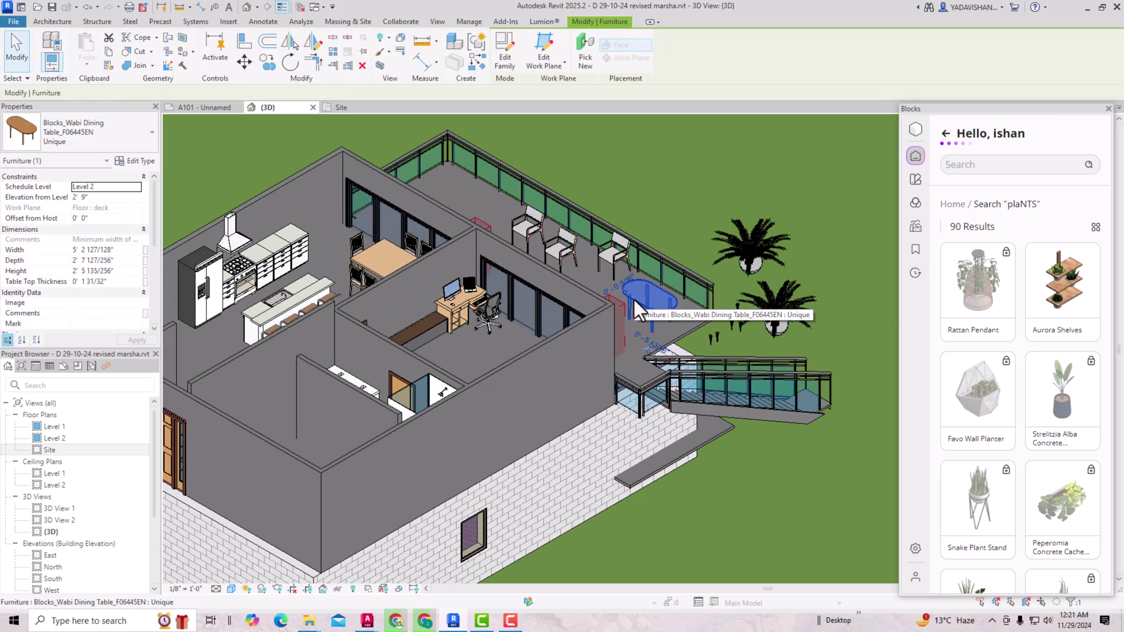
click(119, 251)
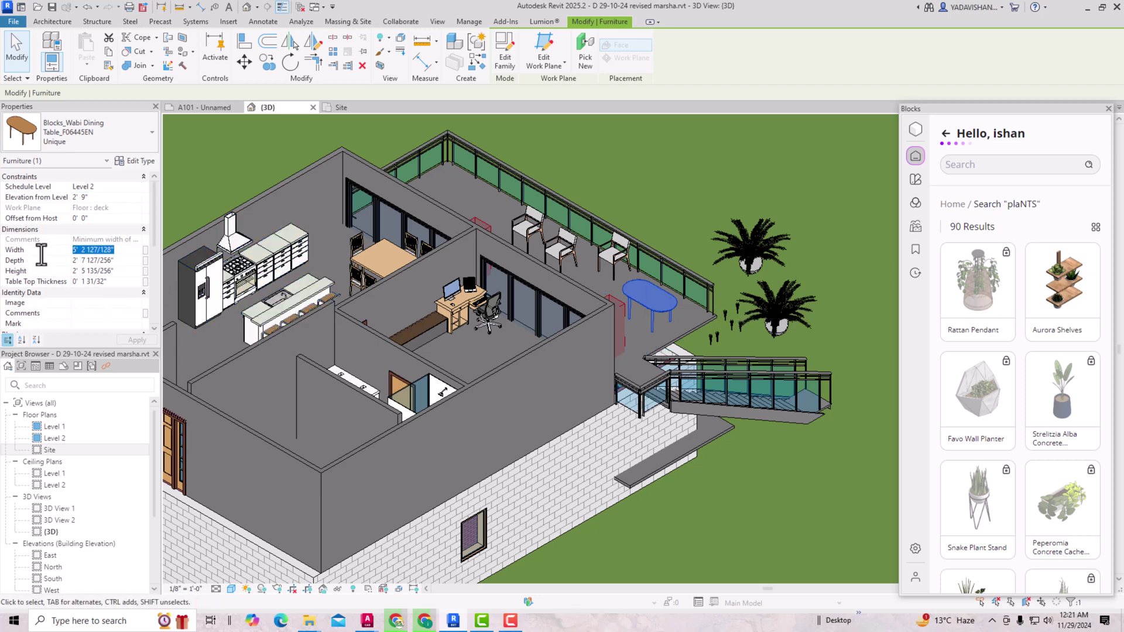
text(3)
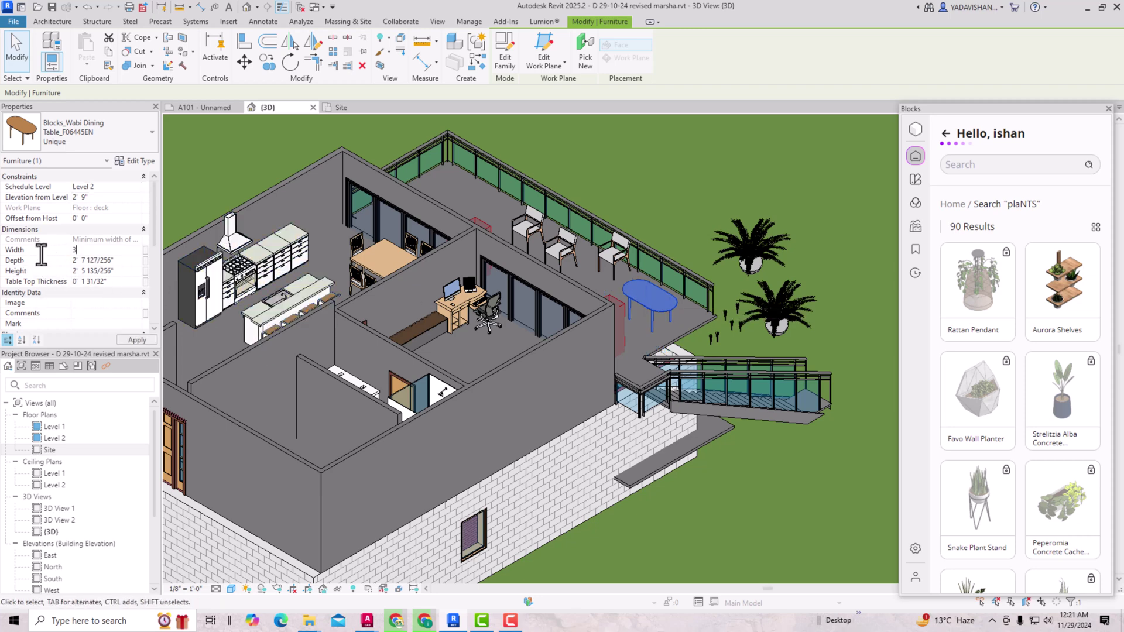
click(128, 341)
scroll(573, 260, up, 4)
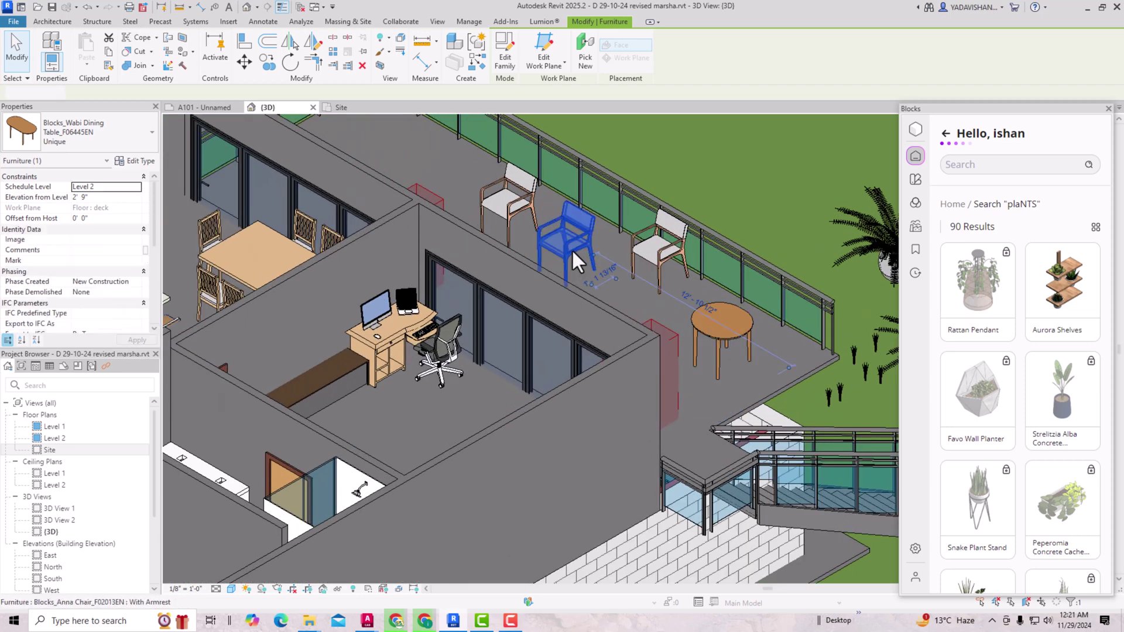
click(572, 248)
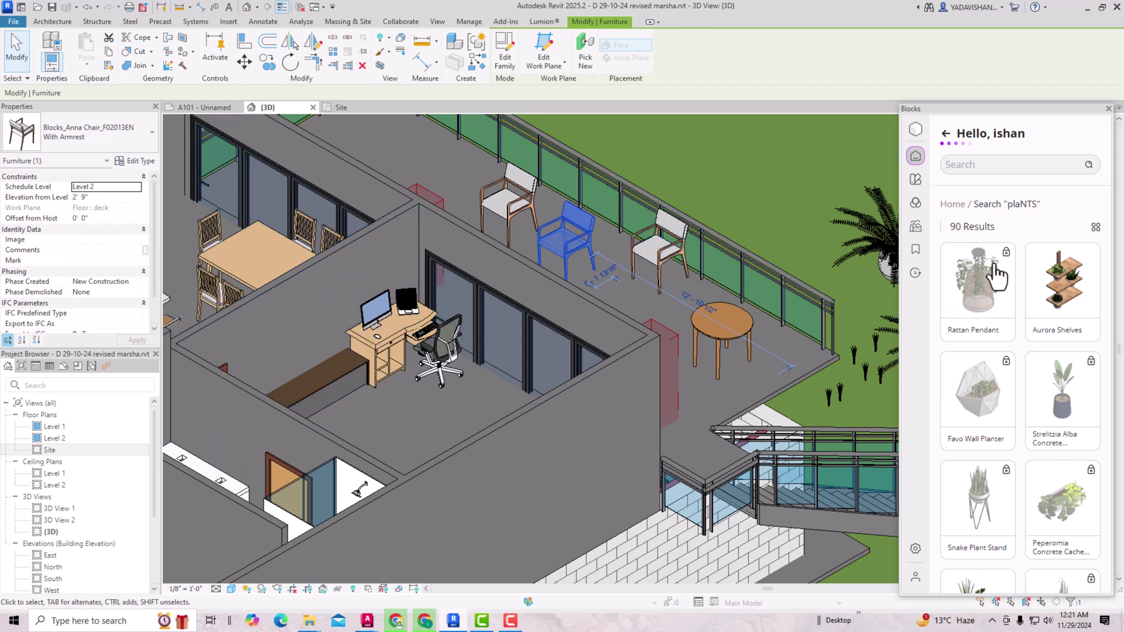
key(Escape)
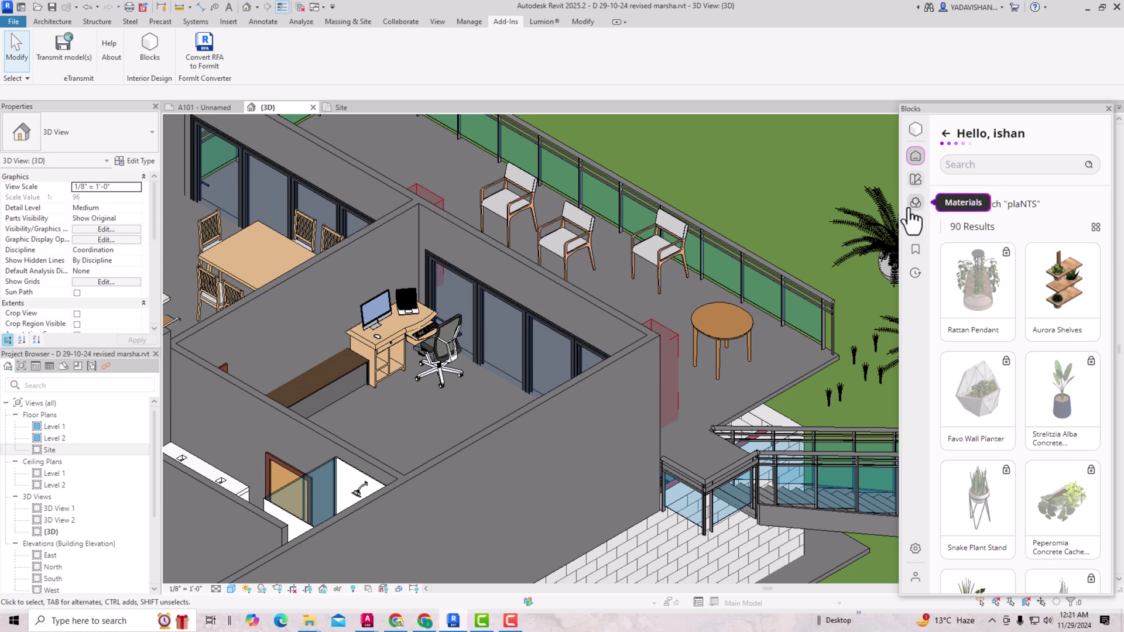
- Place a Medra Ottoman from the Blocks Ottomans collection beside the round table
click(916, 179)
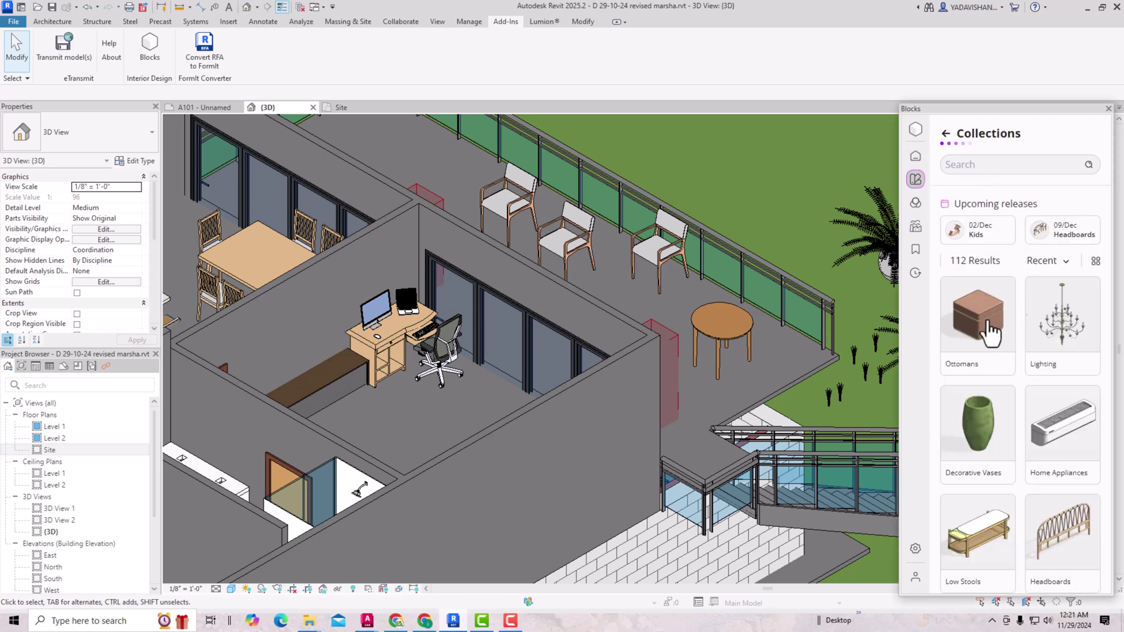
click(990, 323)
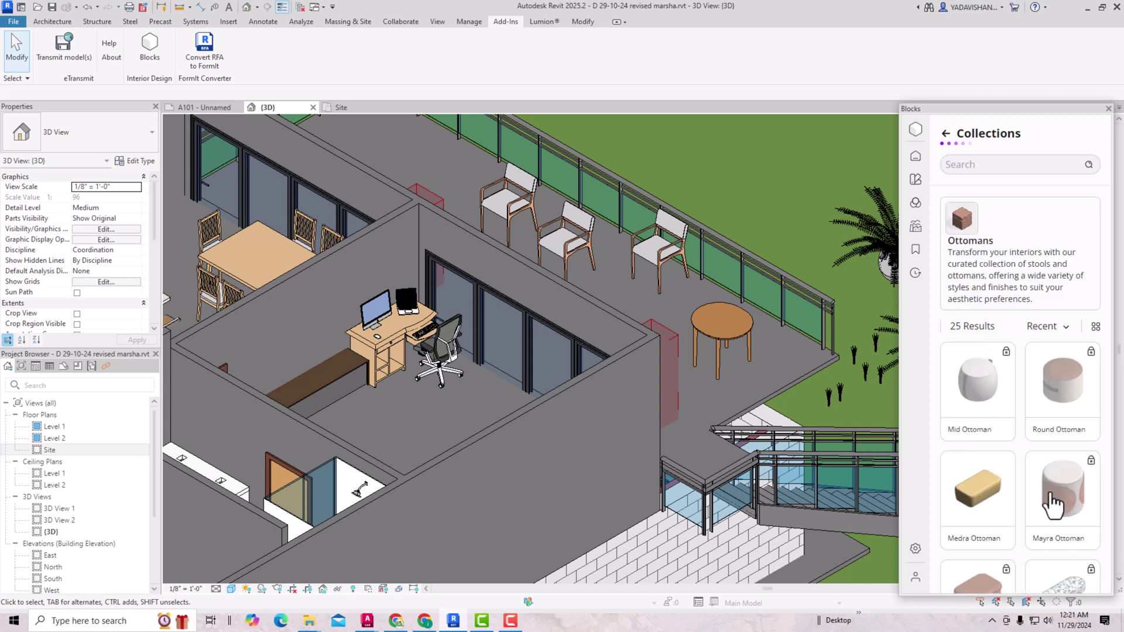
click(981, 516)
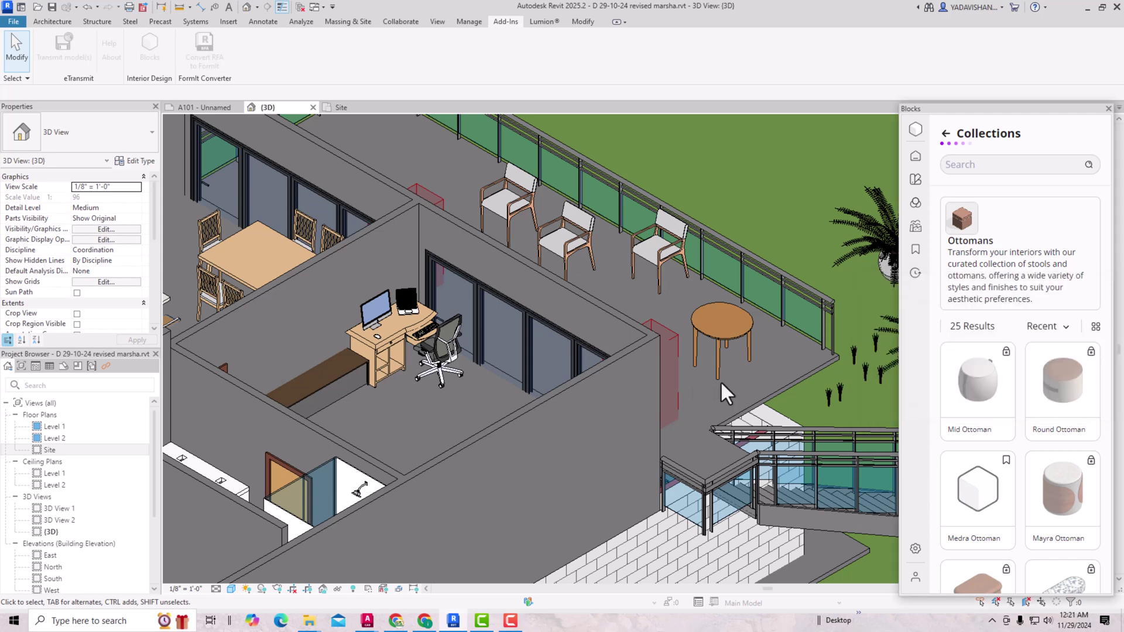
scroll(715, 366, up, 2)
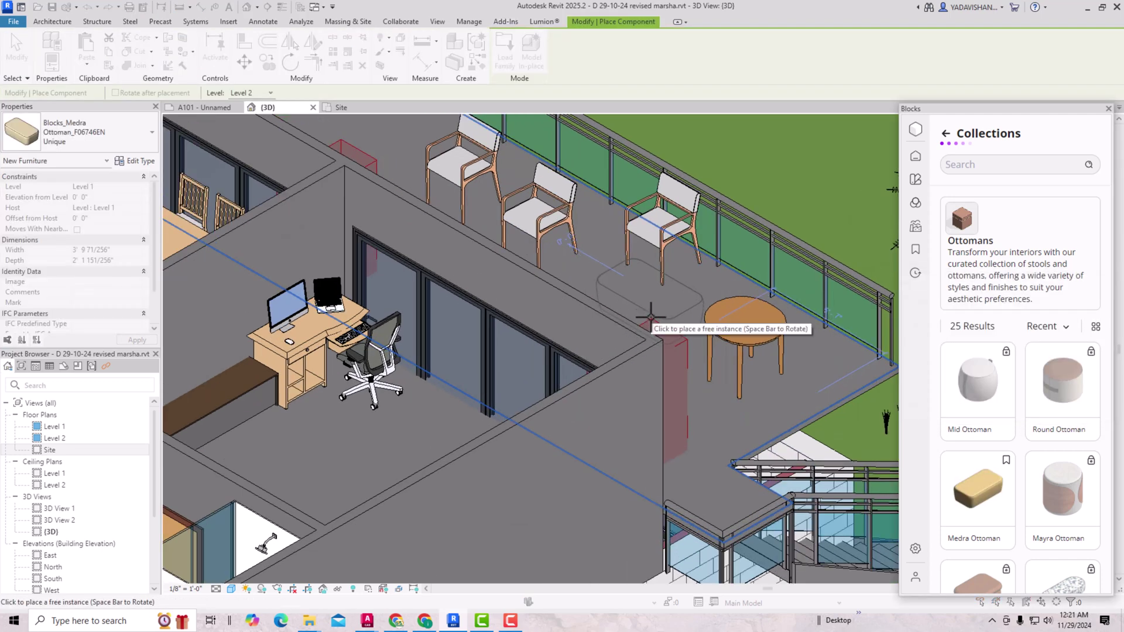
click(691, 286)
key(Escape)
key(Escape)
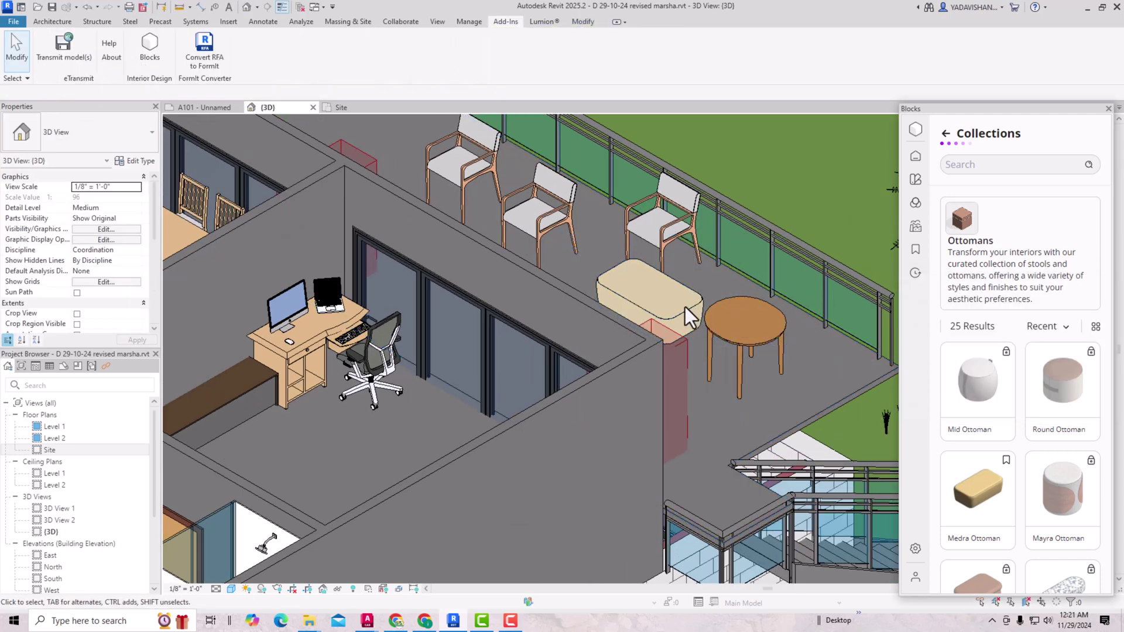
- Set the ottoman's Width to 2' 0" in Properties and apply it
click(684, 307)
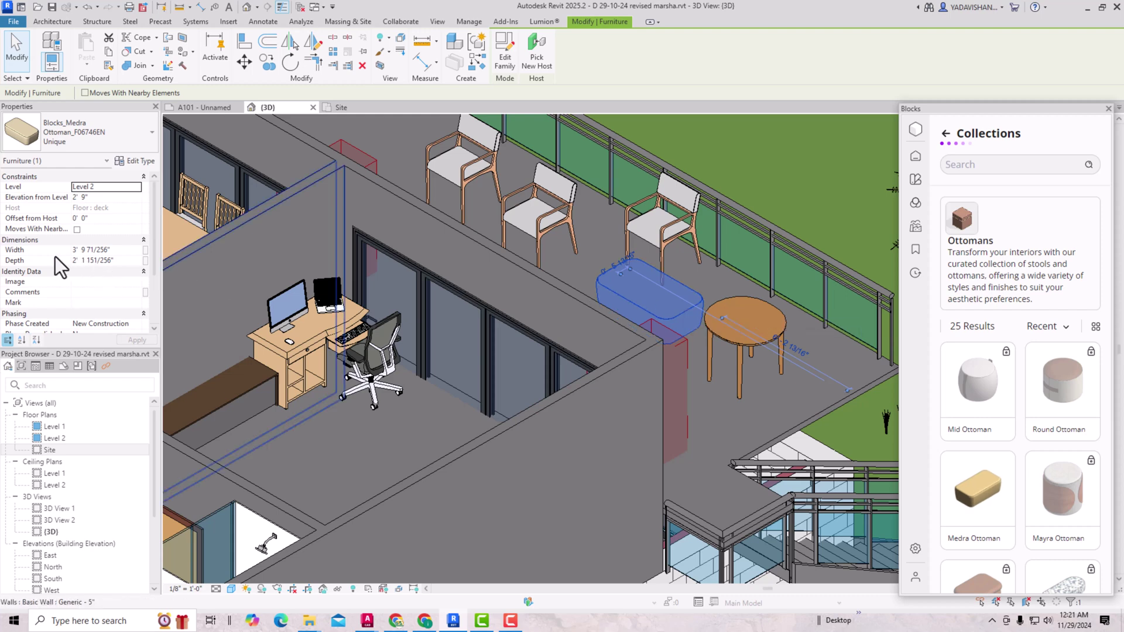
click(125, 251)
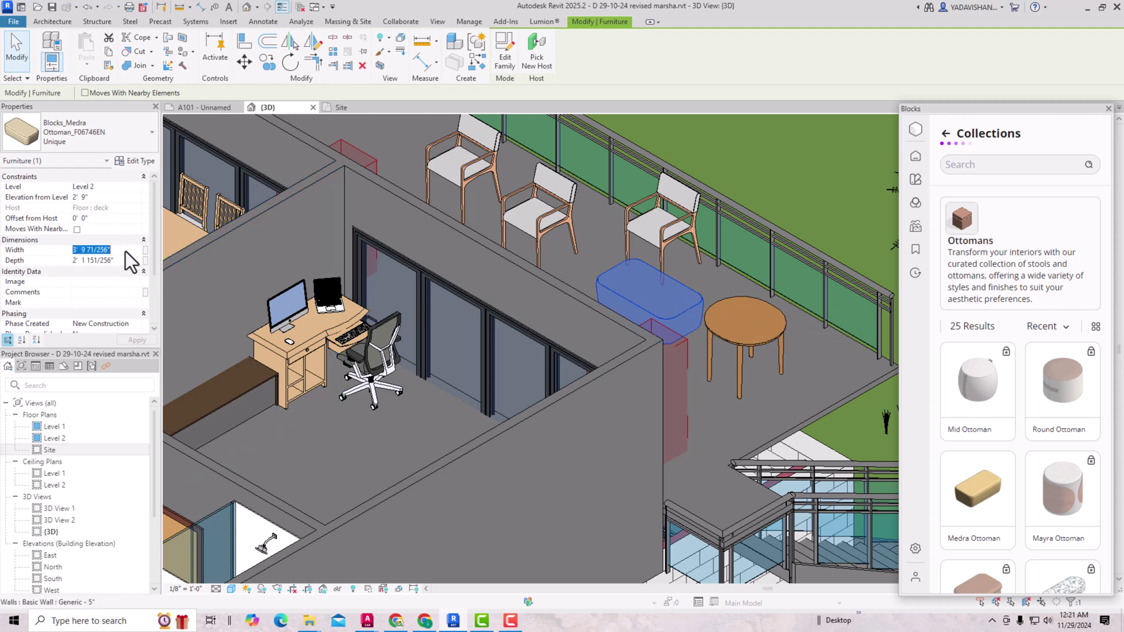
text(5)
text(2)
click(137, 340)
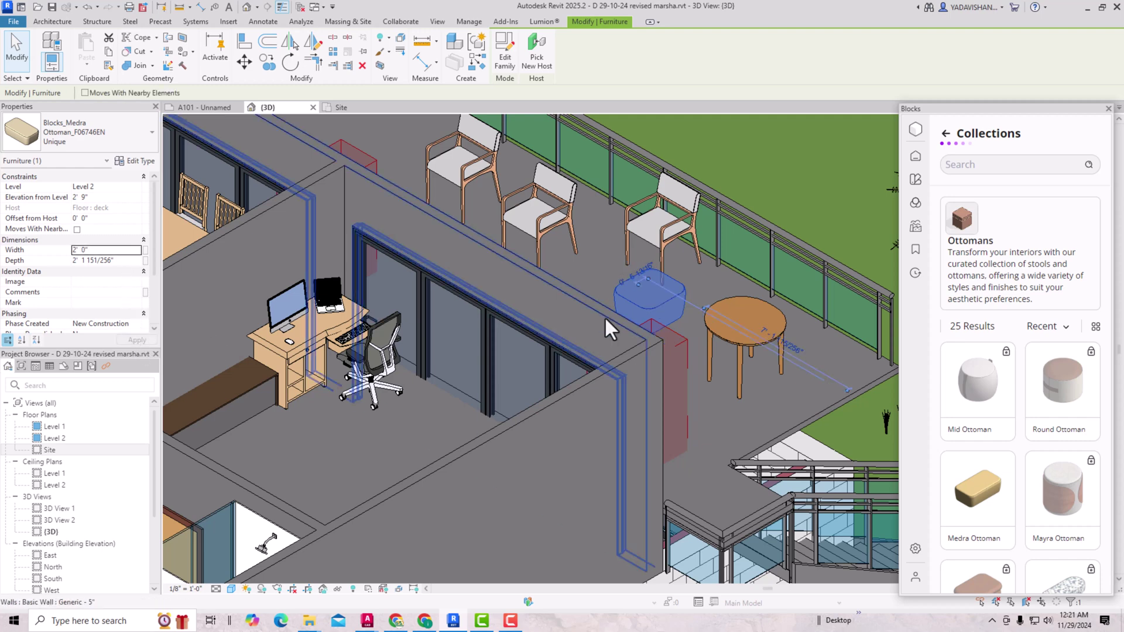
scroll(701, 287, up, 2)
click(702, 287)
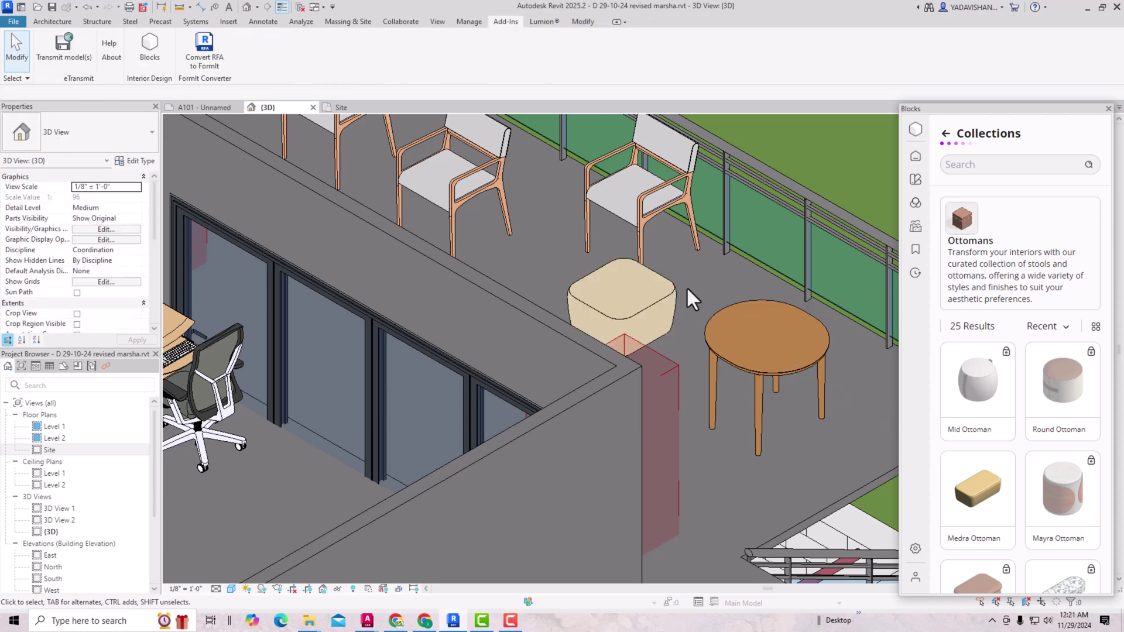
scroll(670, 272, down, 4)
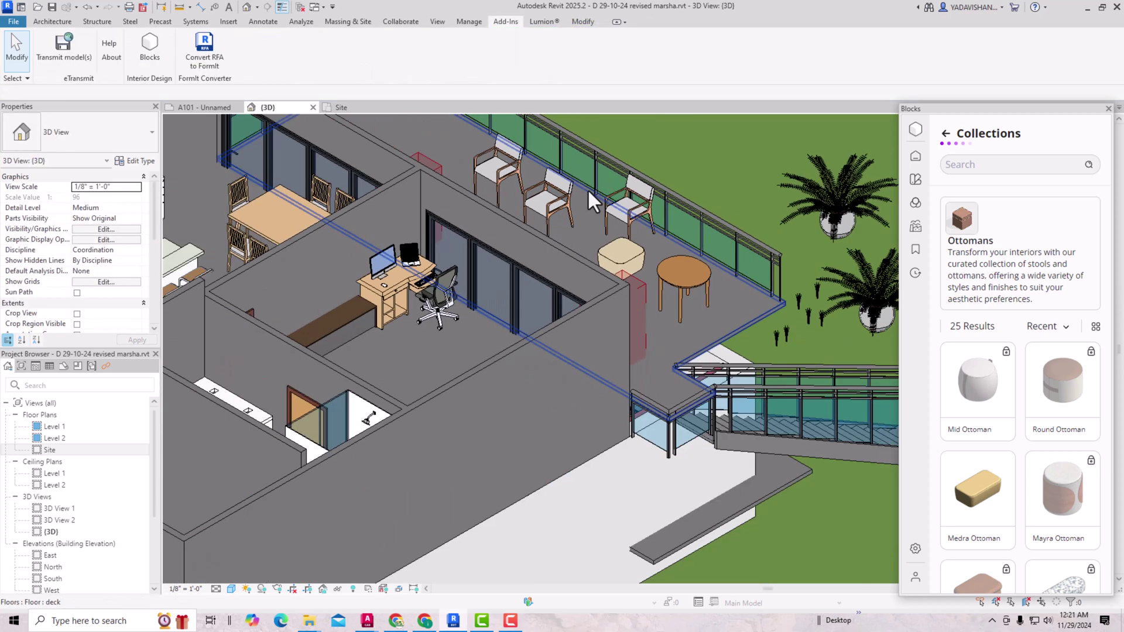
scroll(568, 241, down, 3)
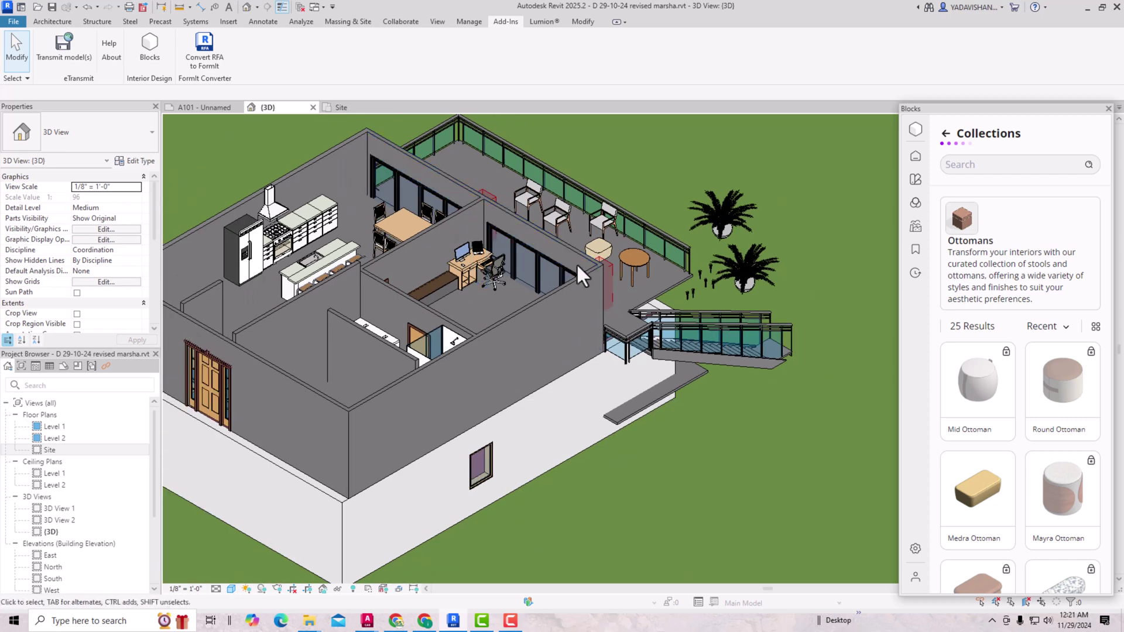
scroll(426, 213, up, 5)
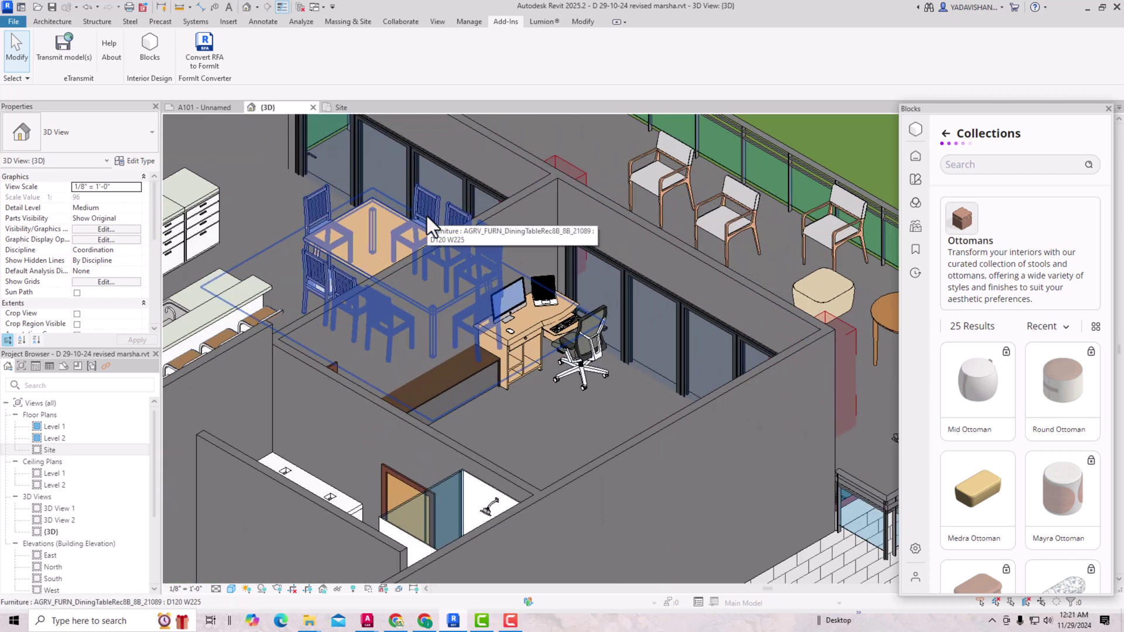
scroll(557, 195, down, 2)
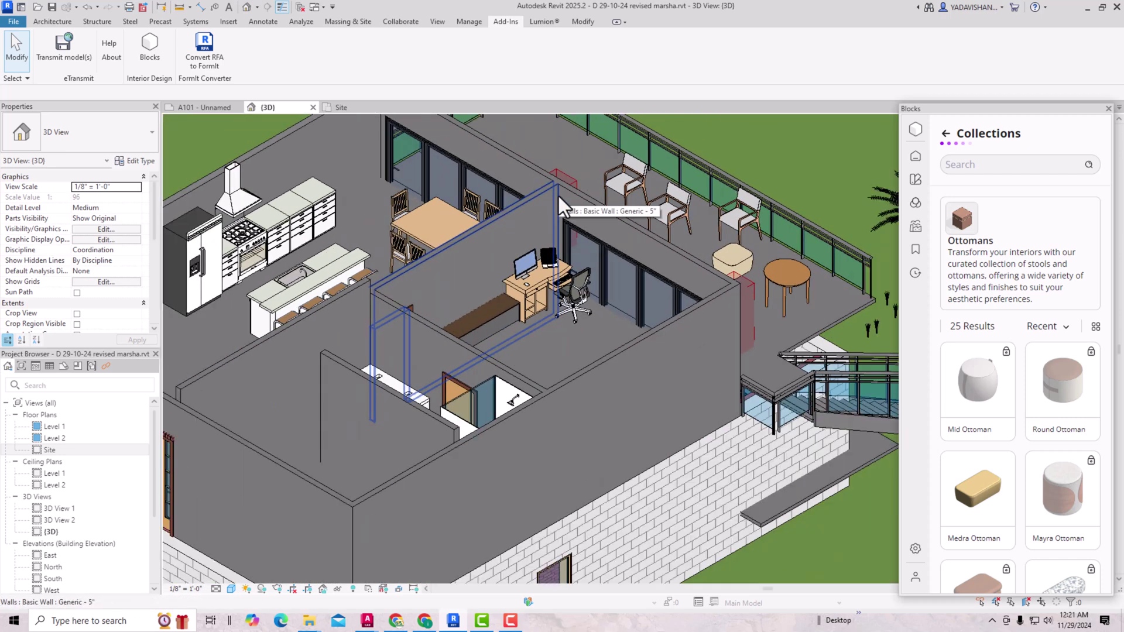